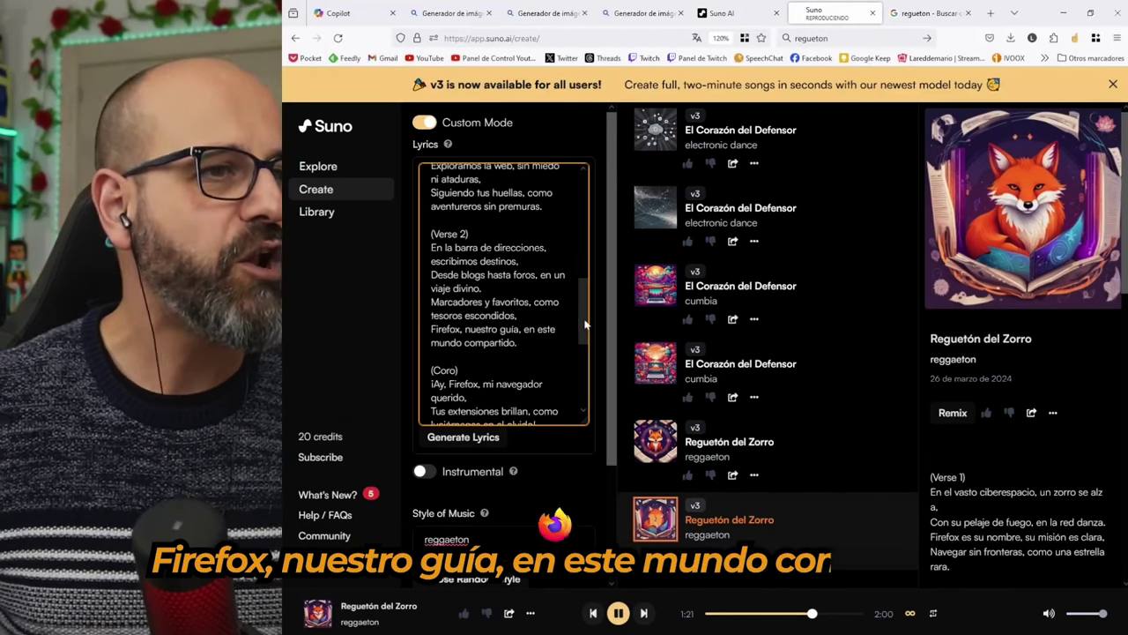
left_click_drag(586, 319, 586, 356)
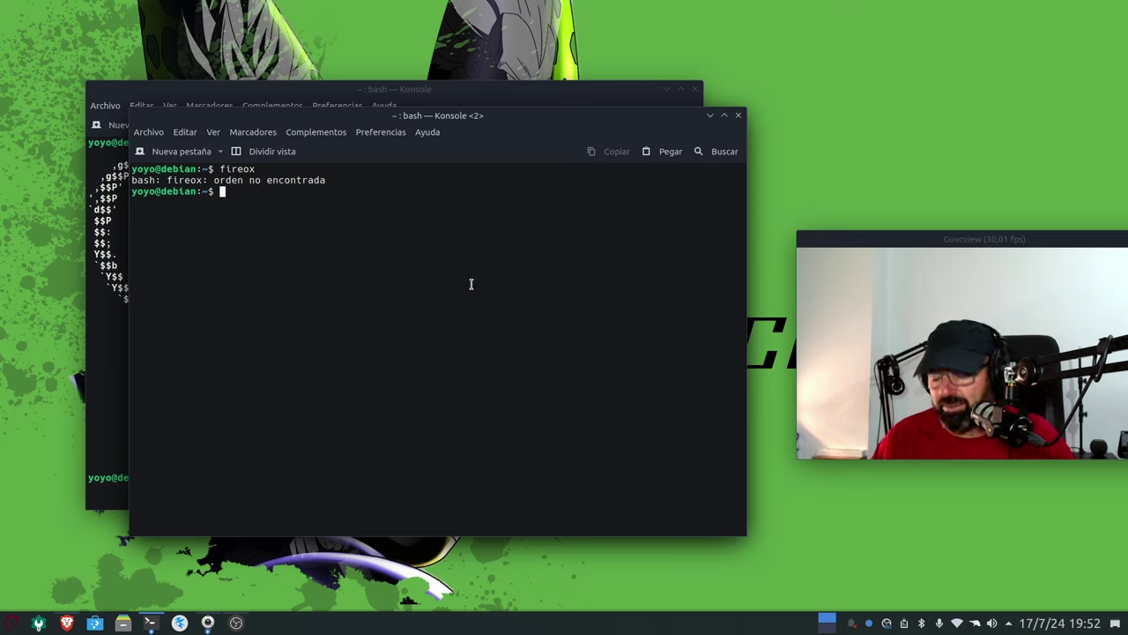
Try to launch Firefox from the terminal with the firefox command, and clear both terminal windows off the desktop.
type("firefox")
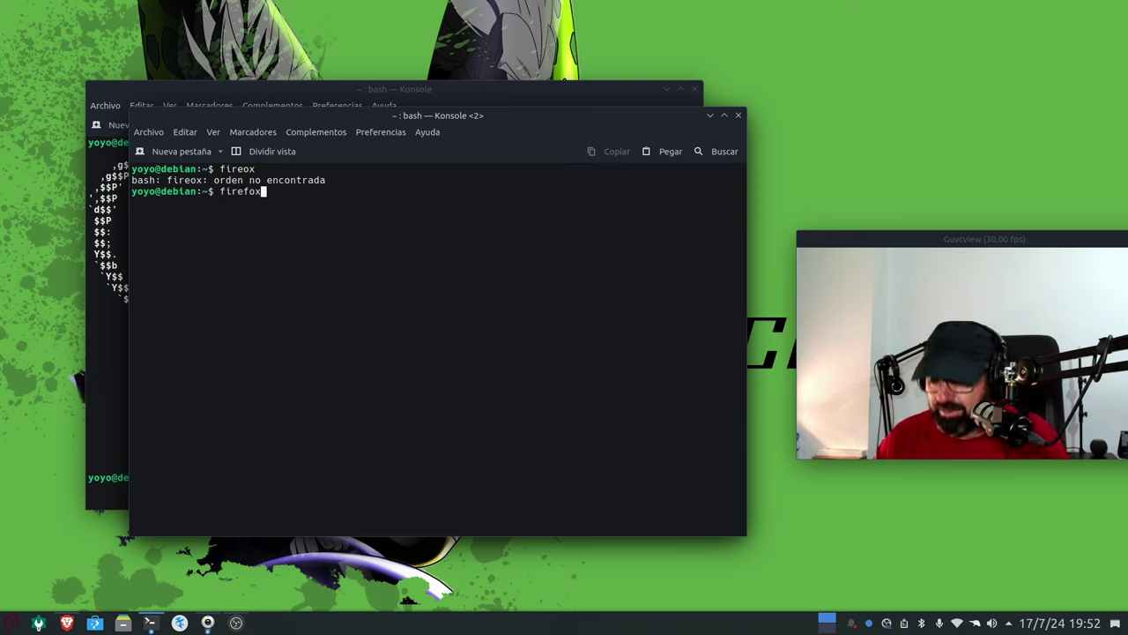
key("Return")
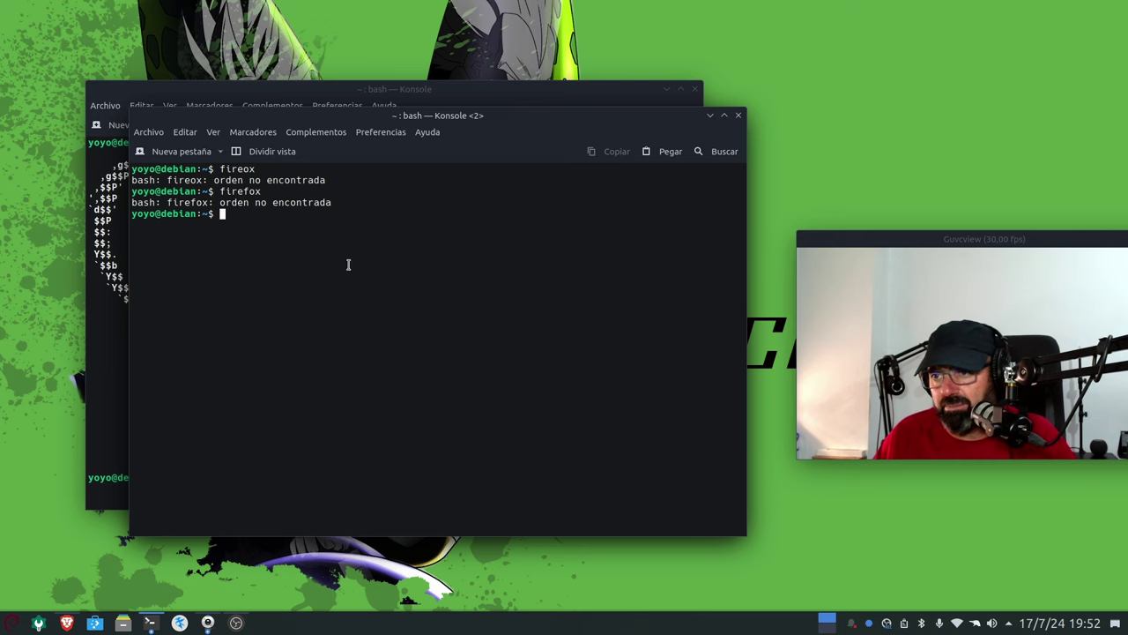
left_click(710, 116)
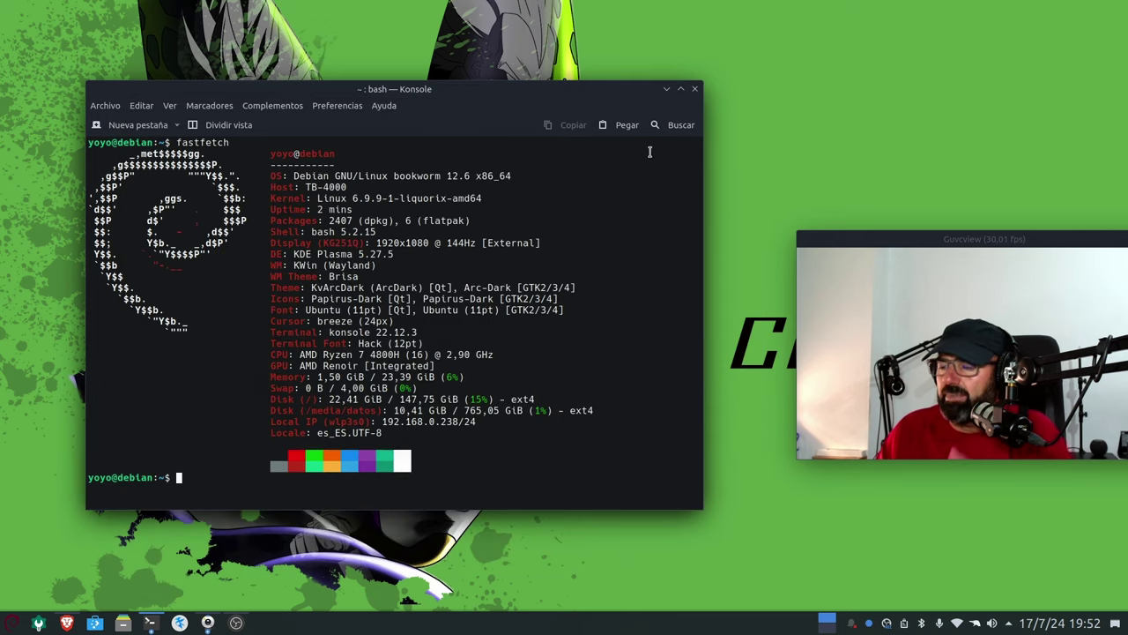
key("ctrl+d")
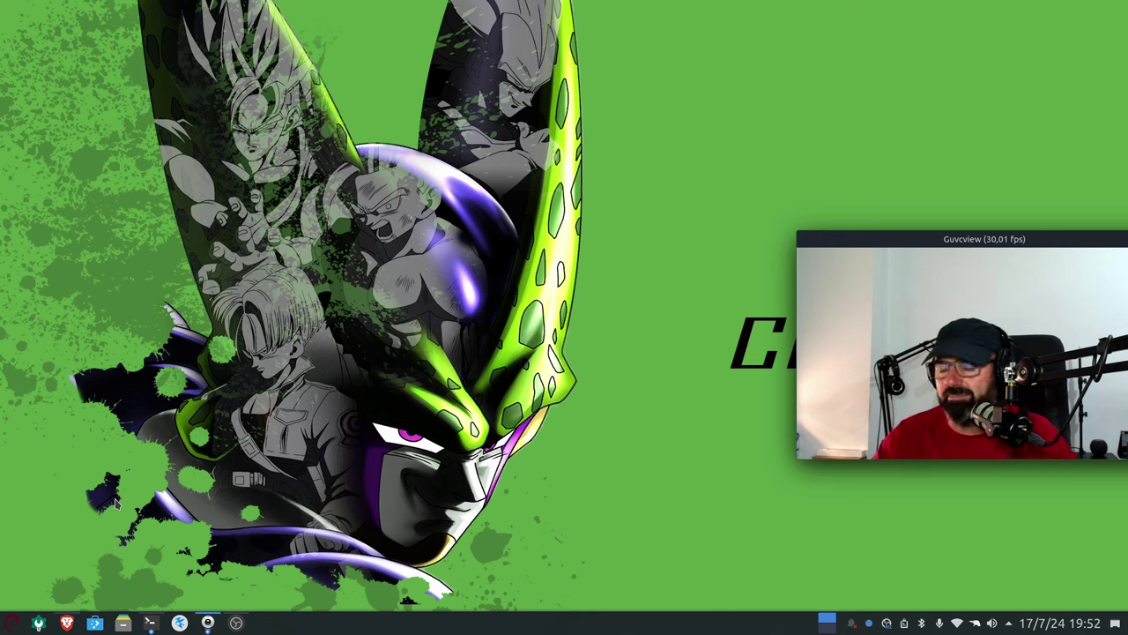
Launch the Synaptic package manager and authenticate with the root password.
left_click(11, 622)
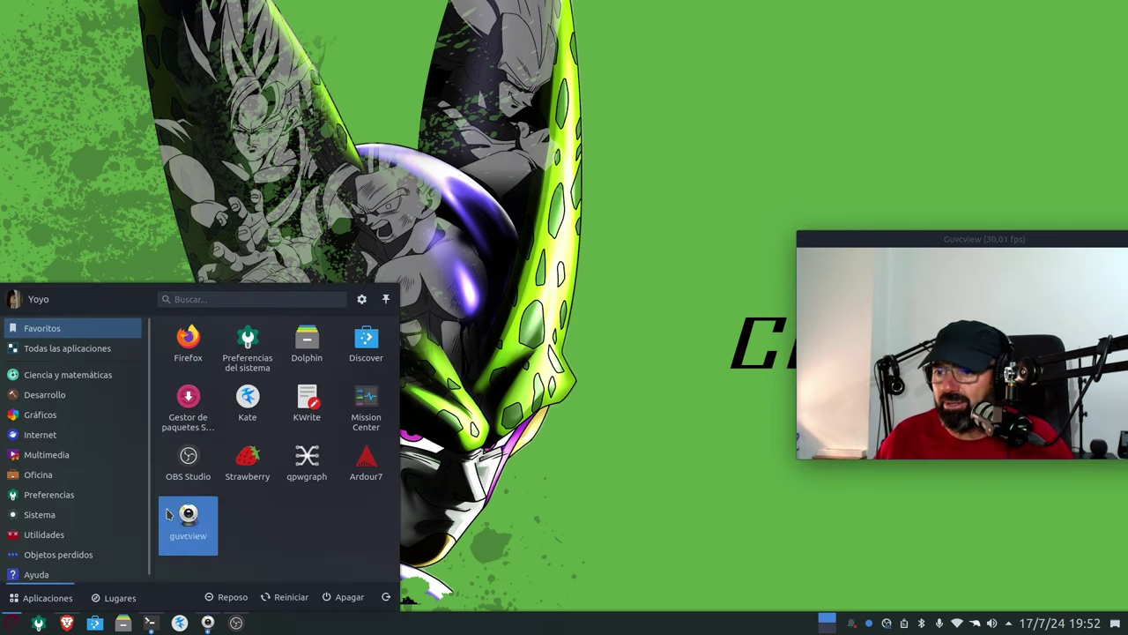
left_click(192, 417)
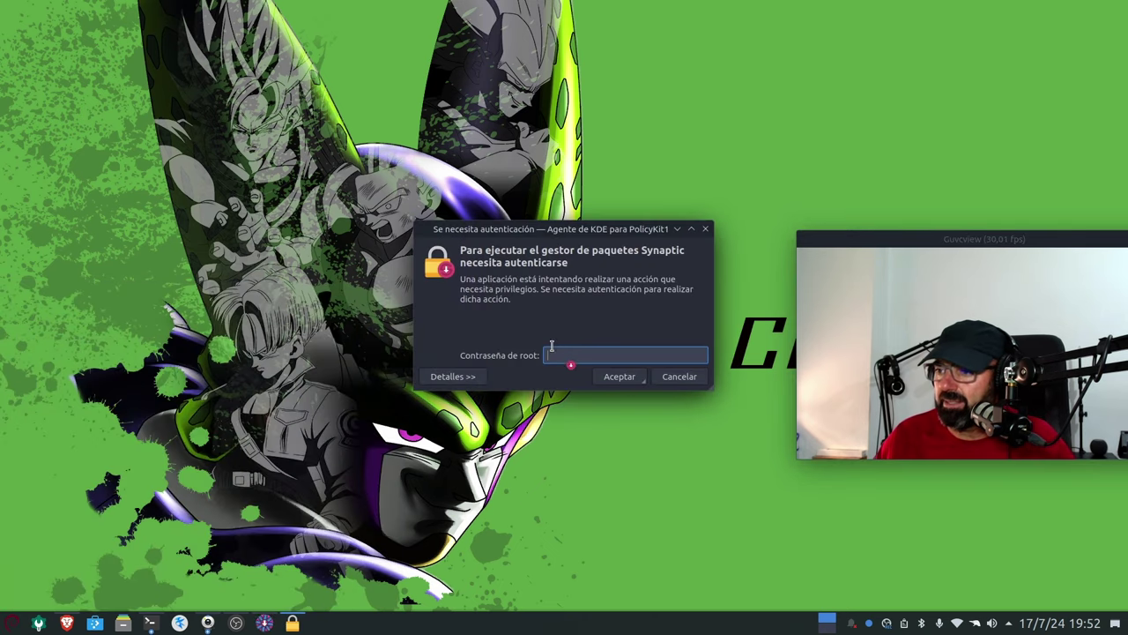
type("•••••")
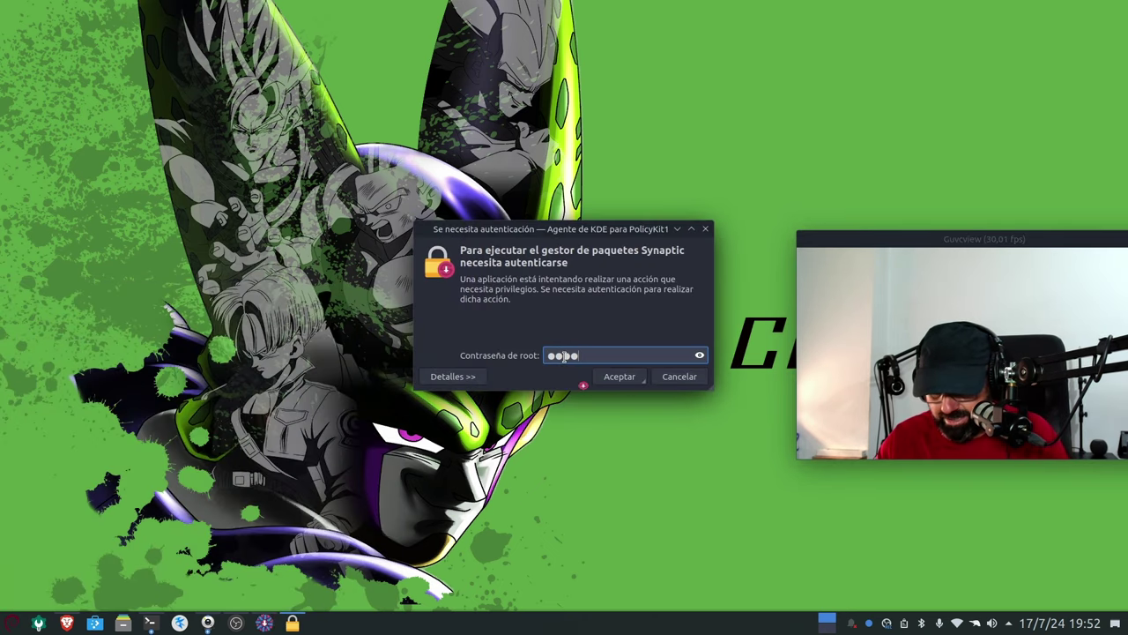
type("••••")
key("Return")
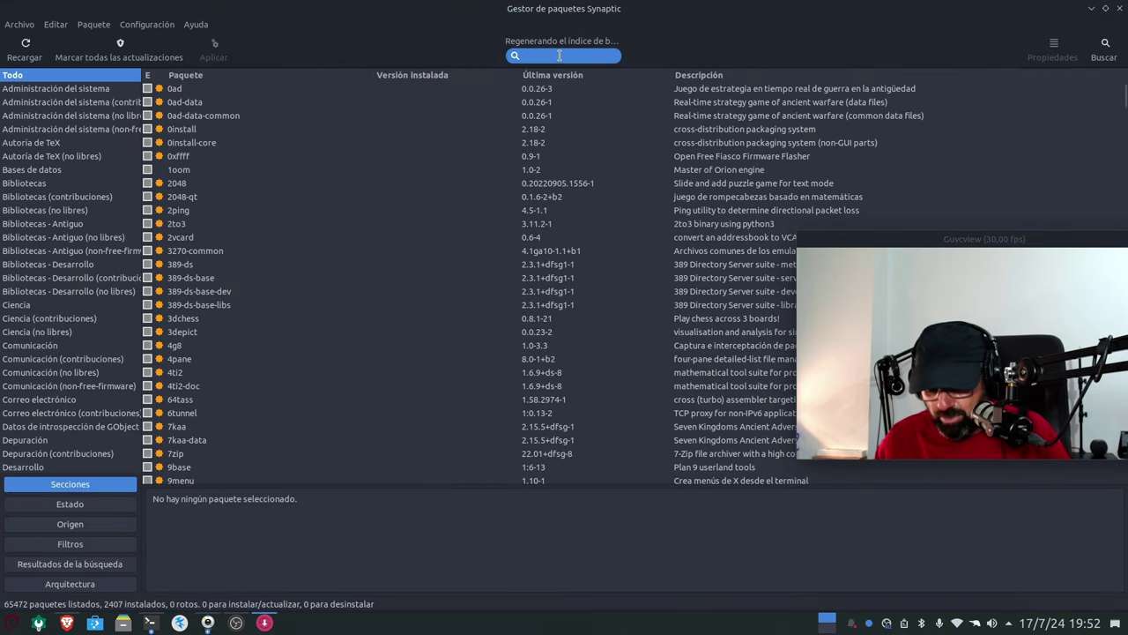
Filter the package list by firefox and open the properties of the firefox package.
type("firefox")
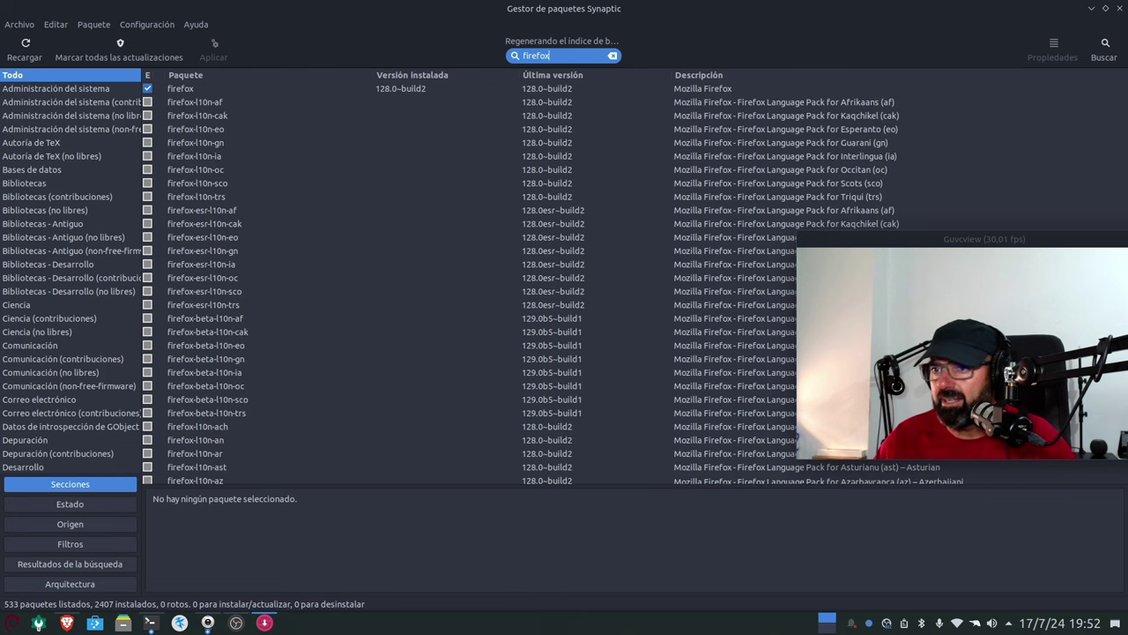
left_click(396, 90)
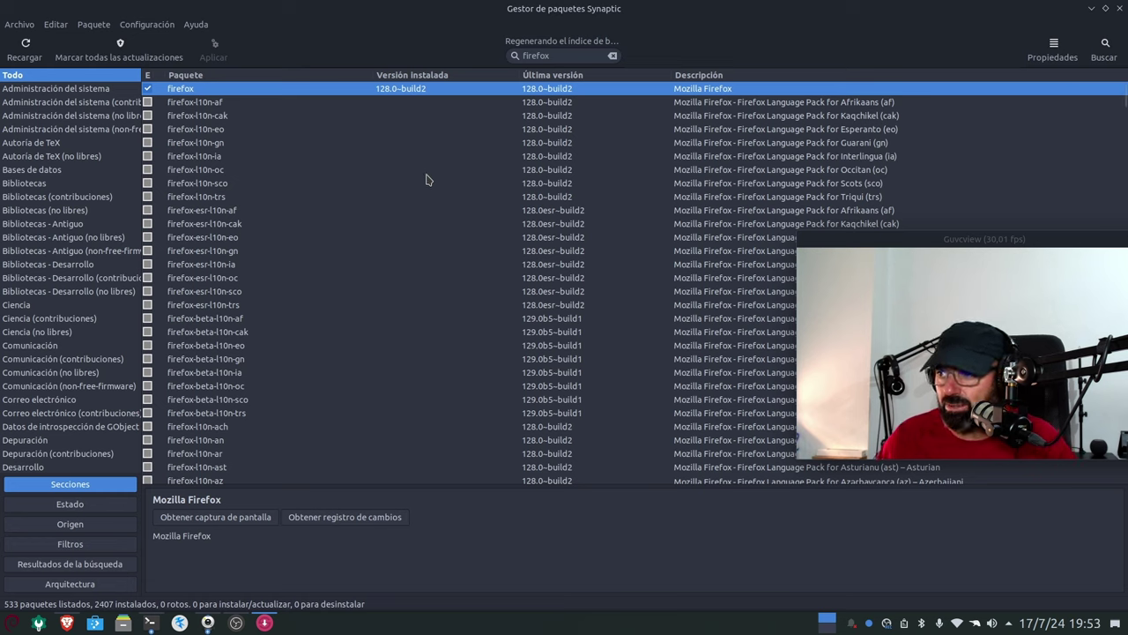
right_click(212, 91)
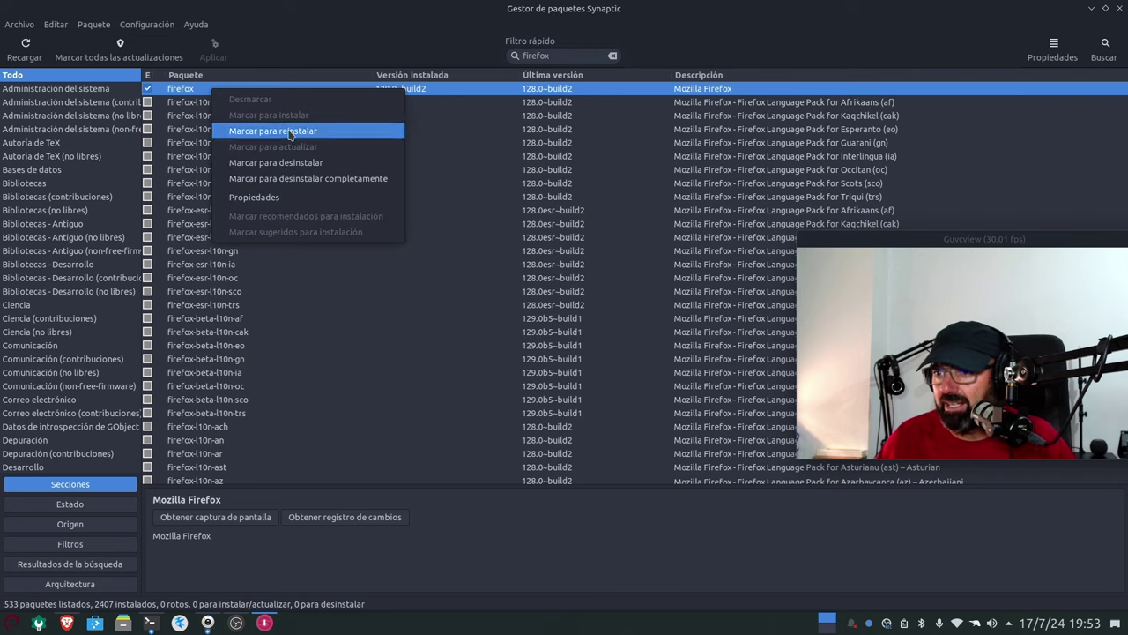
left_click(296, 197)
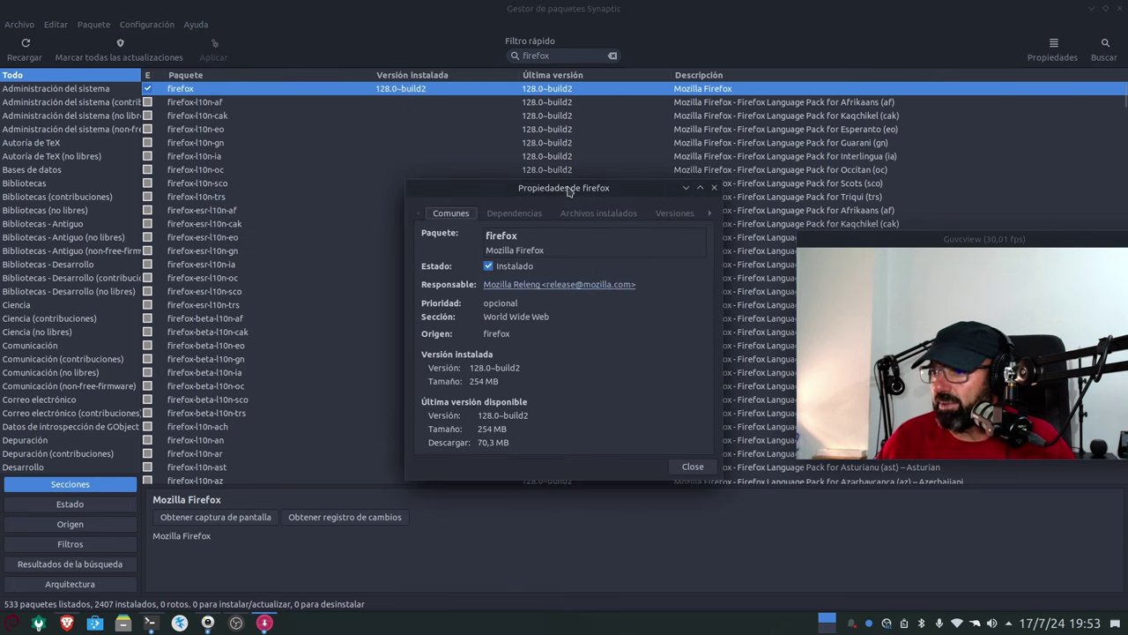
Move and enlarge the firefox properties window, and show the package's dependencies followed by its installed files.
left_click_drag(572, 192, 365, 122)
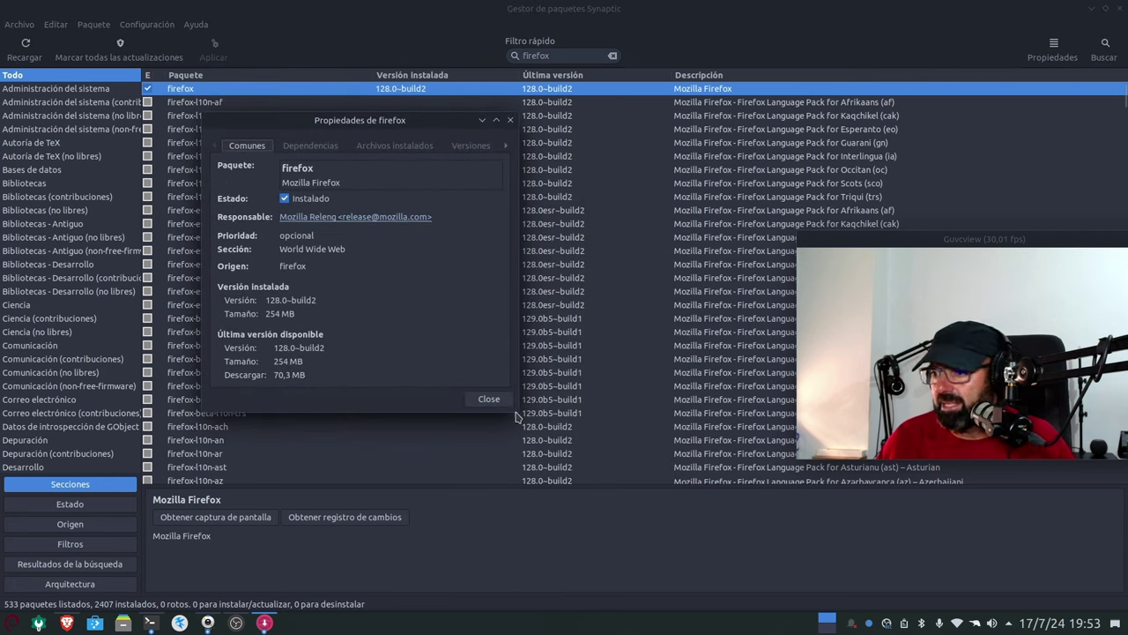
left_click_drag(521, 415, 696, 583)
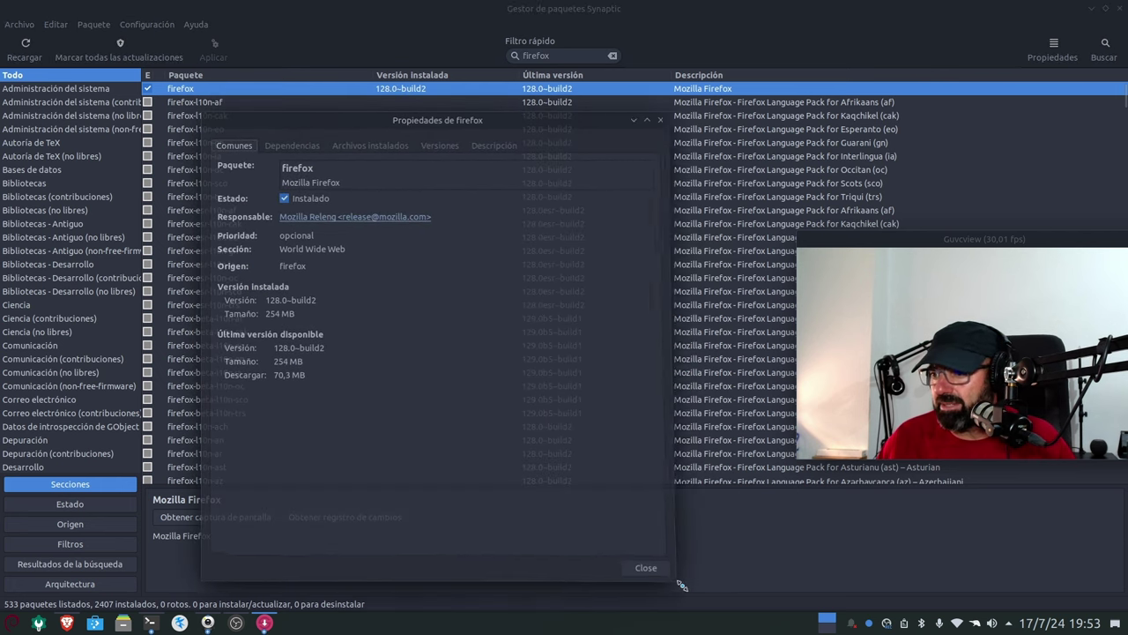
left_click(292, 146)
left_click(371, 145)
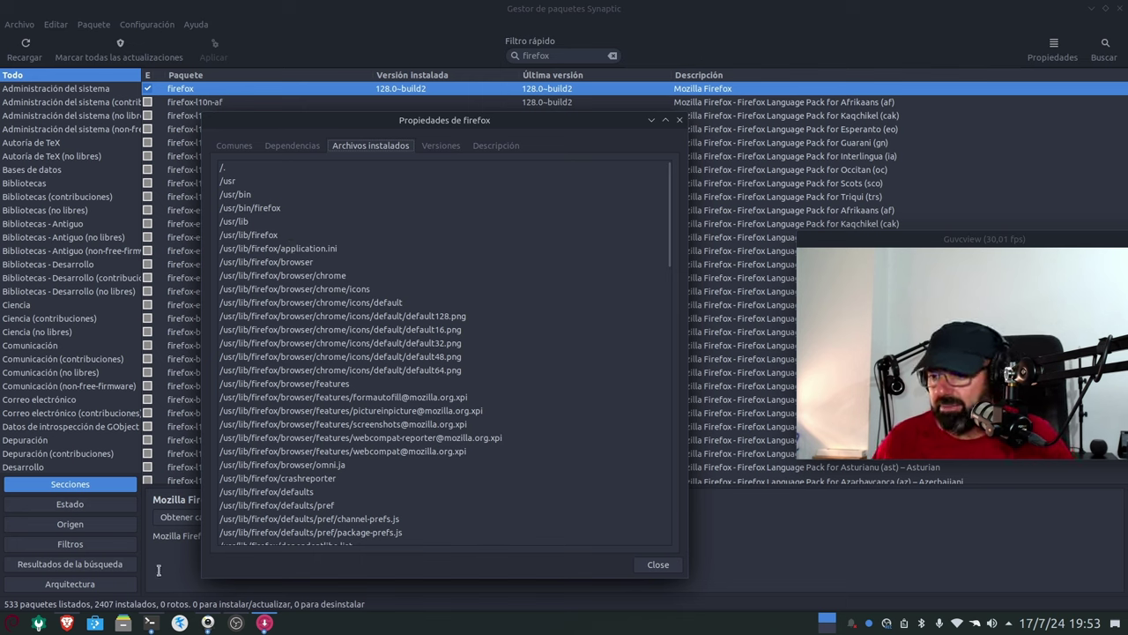
Switch to the Dolphin file manager and open the usr/bin folder on the Debian drive.
left_click(122, 623)
left_click_drag(731, 109, 573, 108)
left_click(156, 365)
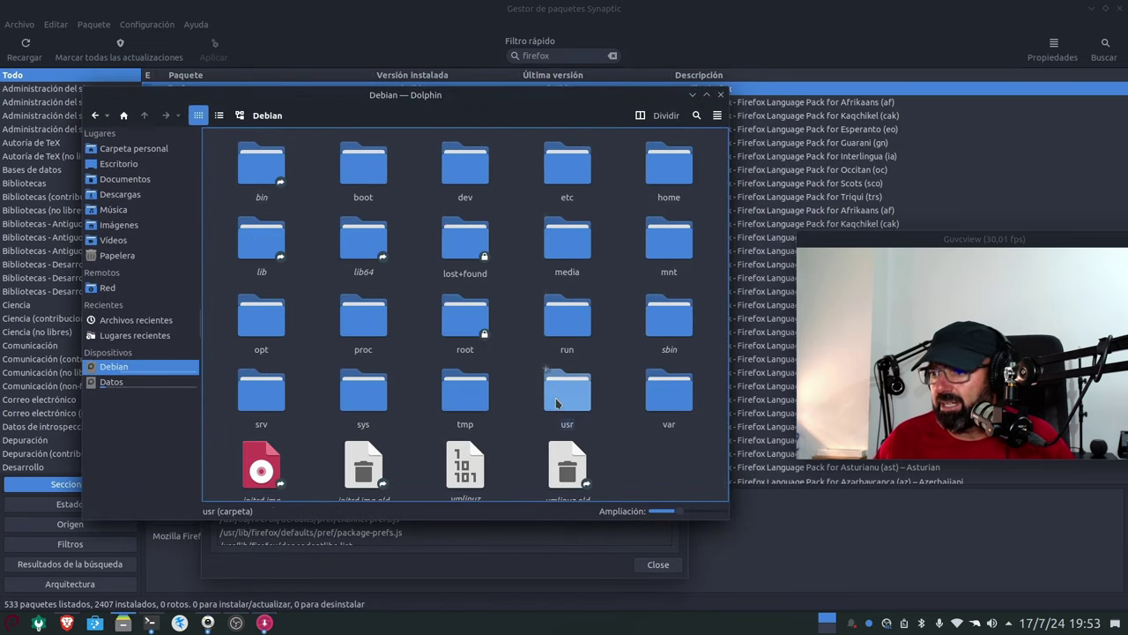
left_click_drag(379, 97, 386, 119)
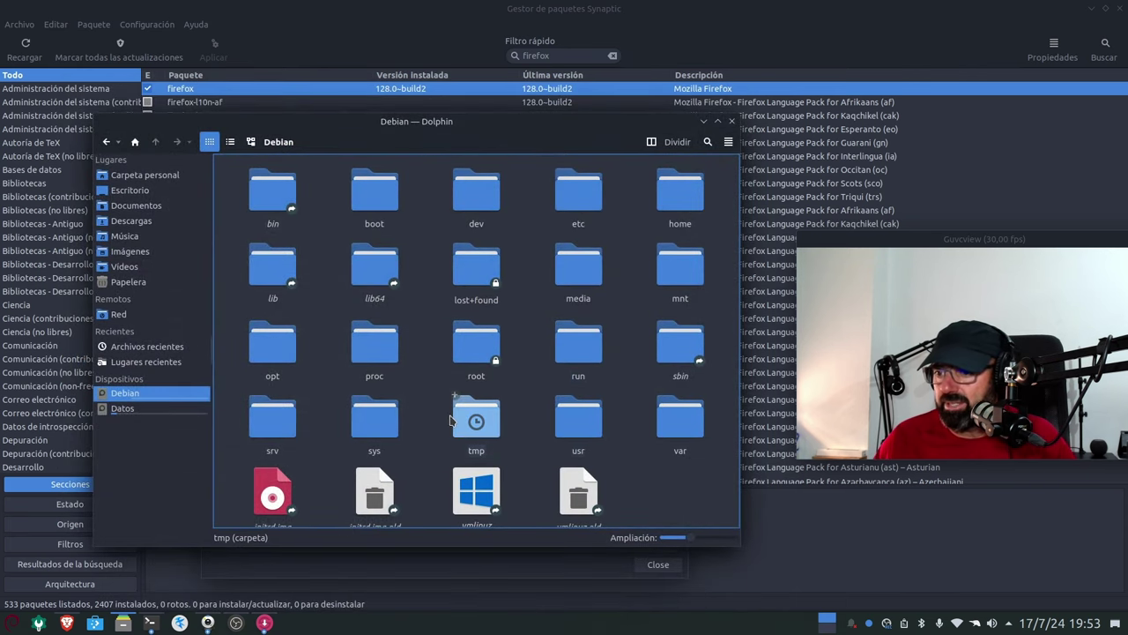
scroll(531, 399, "down", 1)
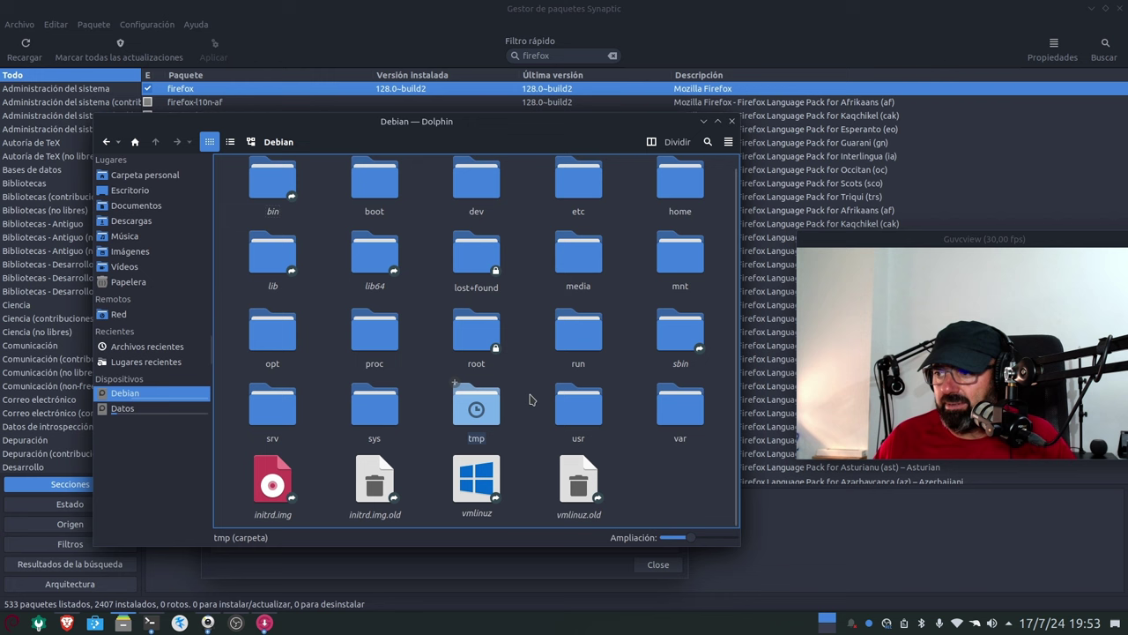
left_click(580, 415)
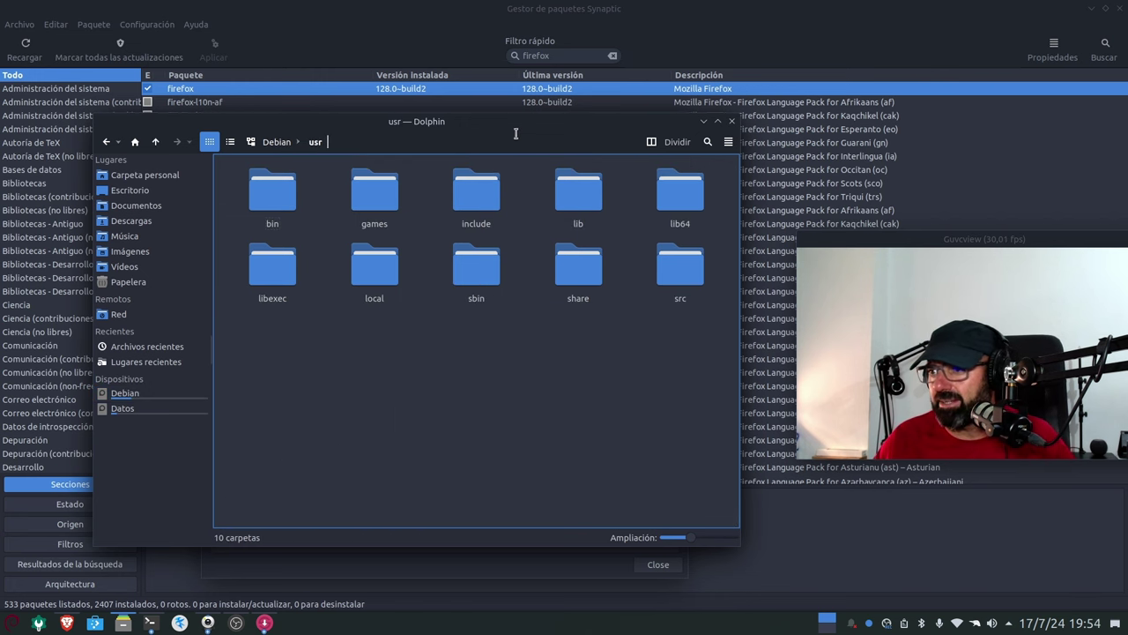
left_click_drag(515, 129, 460, 119)
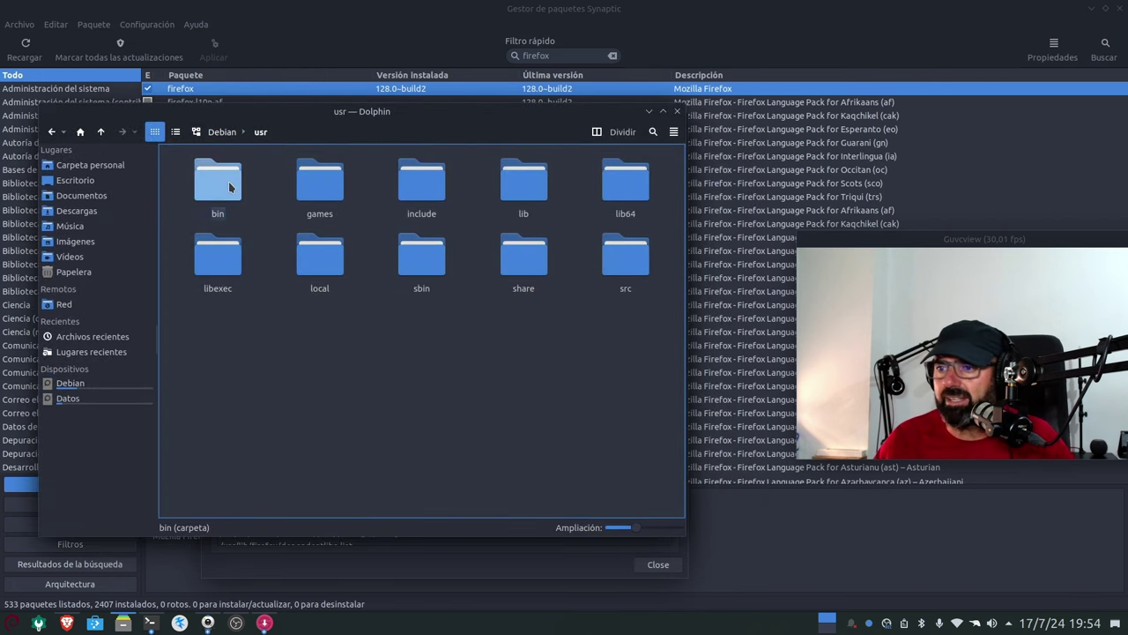
left_click(240, 212)
Look through the bin folder for the Firefox executable and check the firefox.real entry.
scroll(347, 344, "down", 10)
scroll(348, 346, "down", 2)
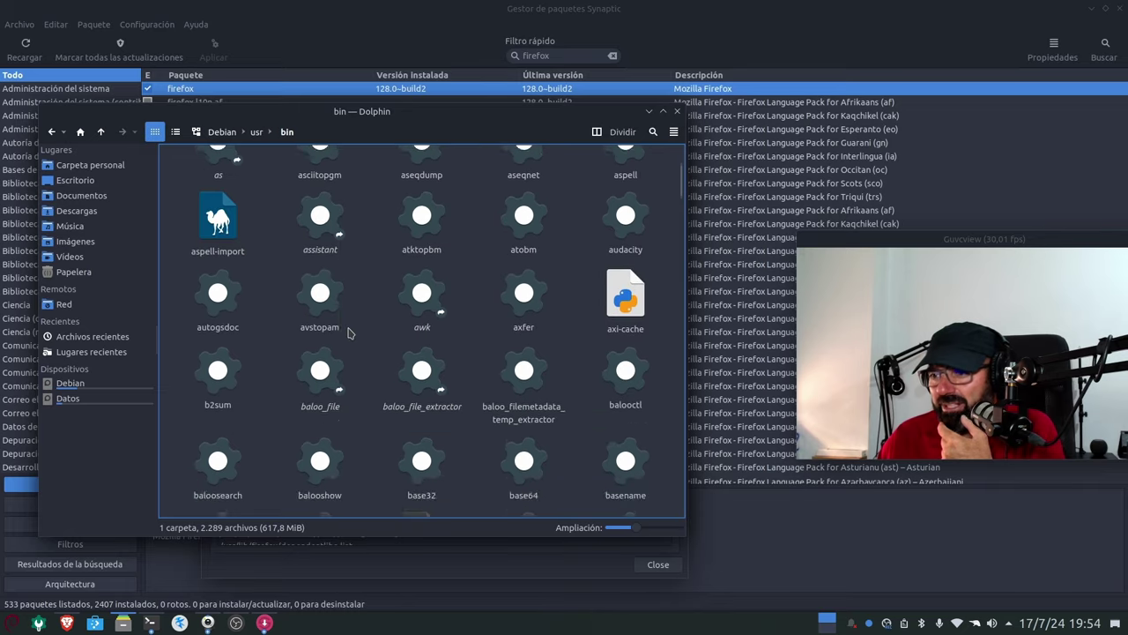
scroll(344, 329, "down", 10)
scroll(344, 329, "down", 15)
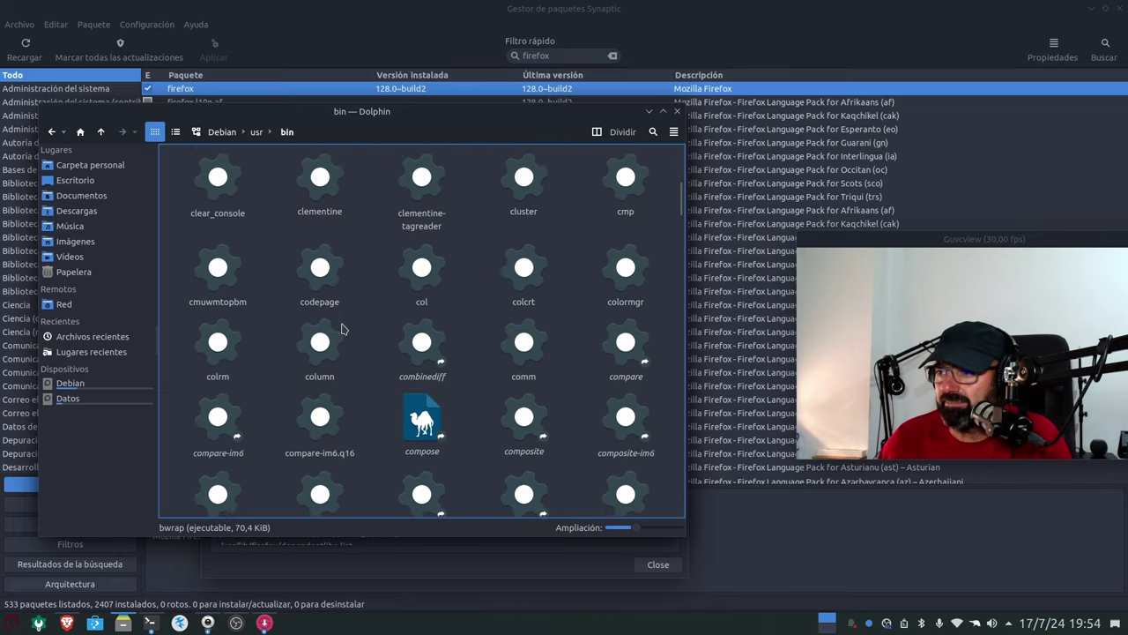
scroll(344, 329, "down", 15)
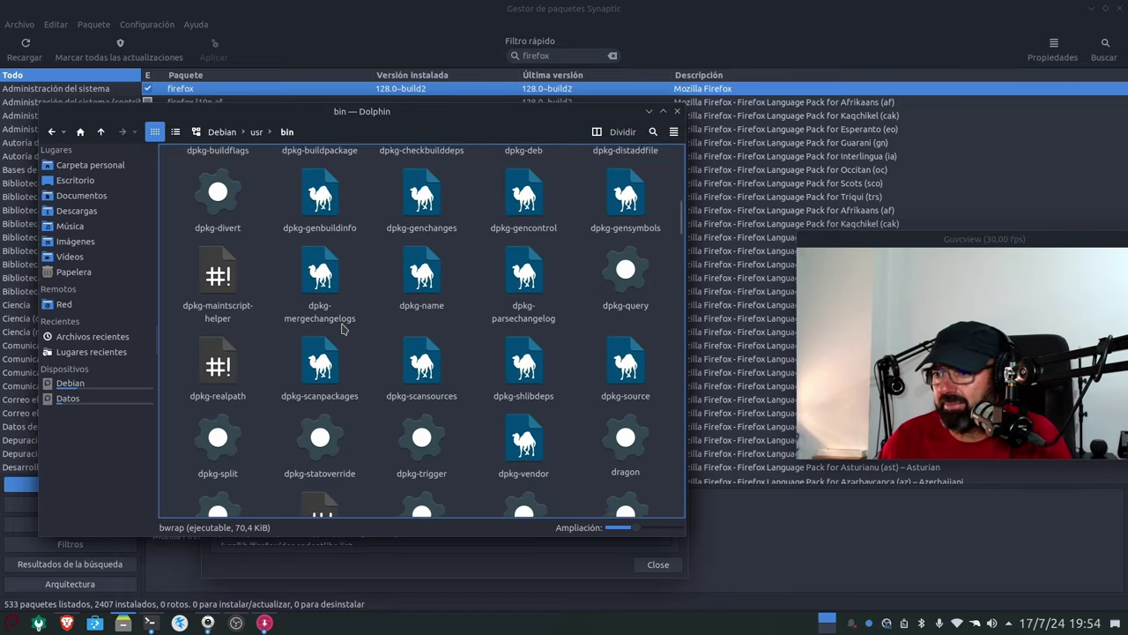
scroll(344, 329, "down", 5)
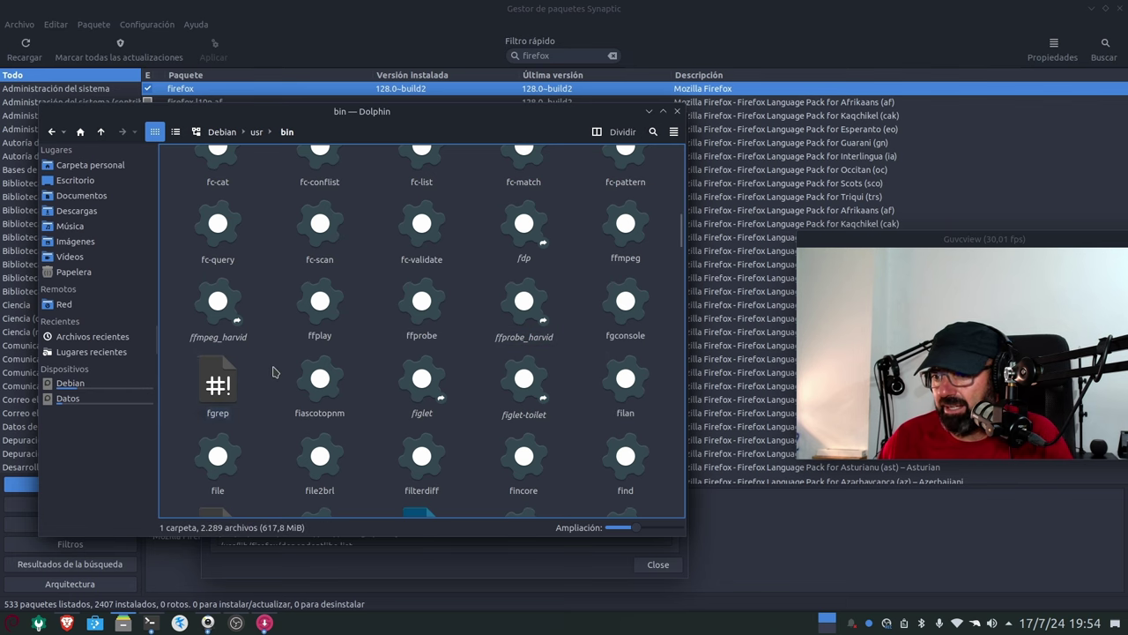
scroll(277, 363, "down", 1)
scroll(282, 361, "down", 1)
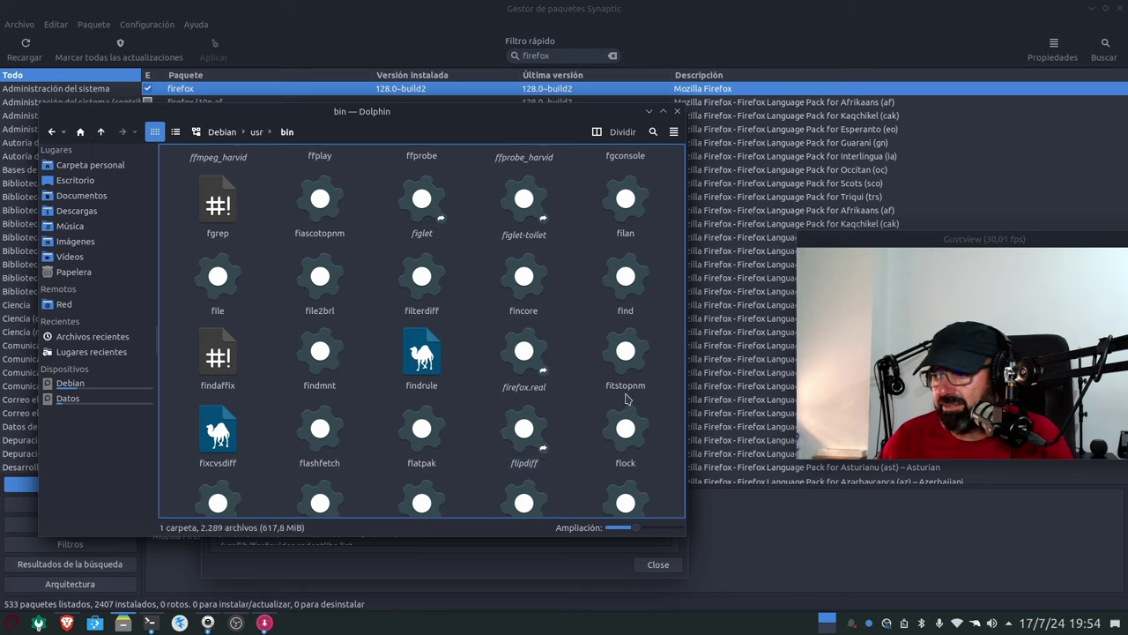
left_click(524, 354)
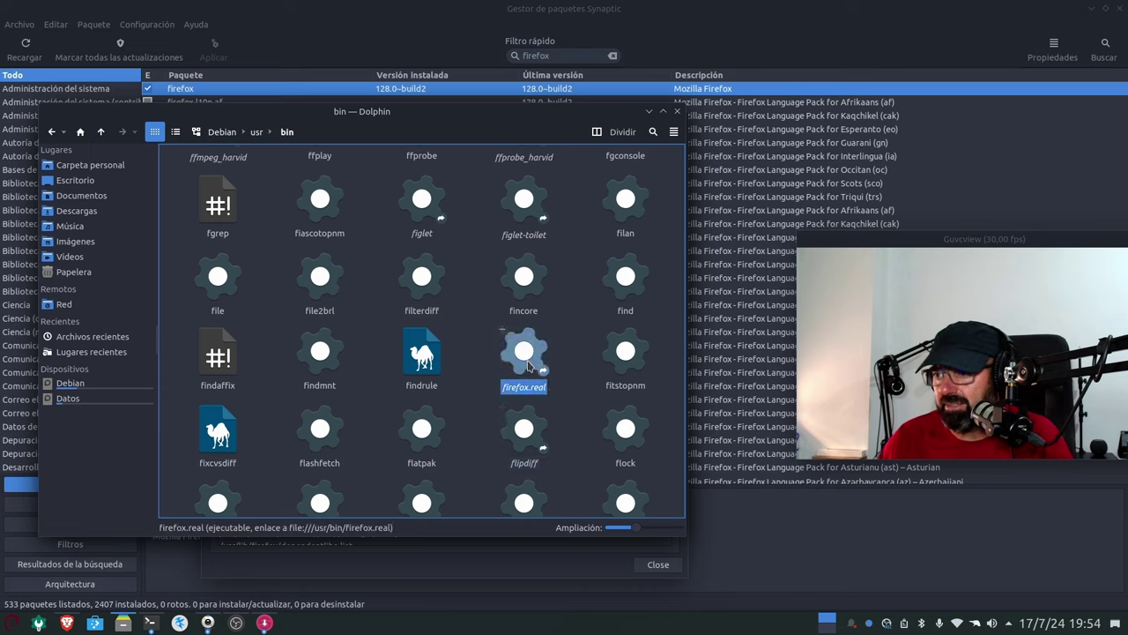
left_click(566, 388)
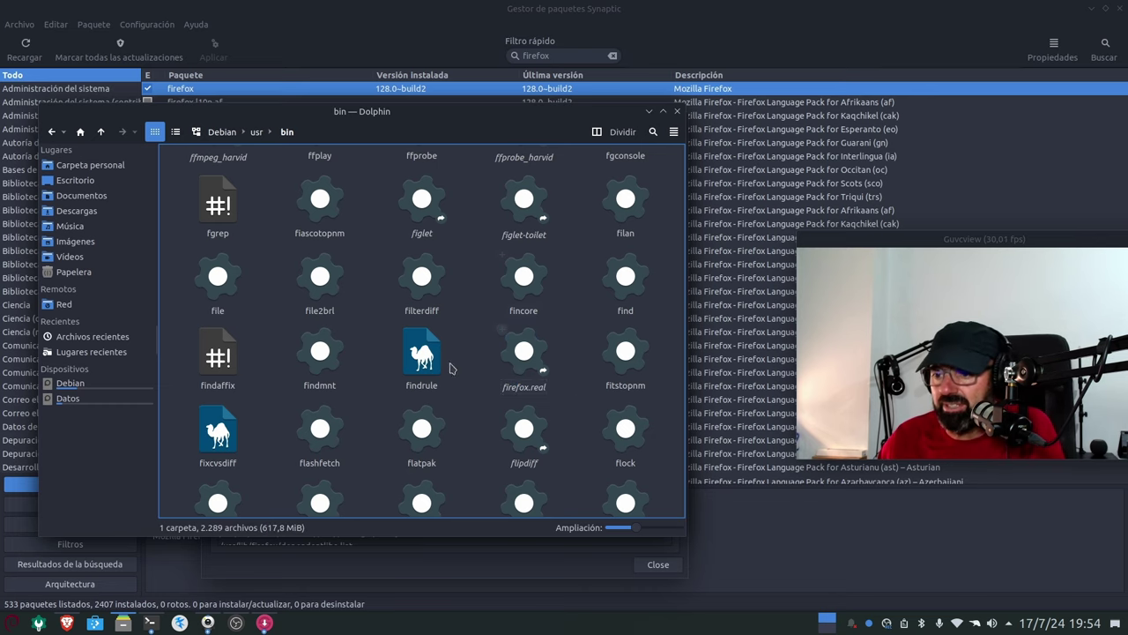
Reposition the file manager window, open the properties of firefox.real and widen the dialog to examine its link target.
left_click_drag(408, 111, 487, 195)
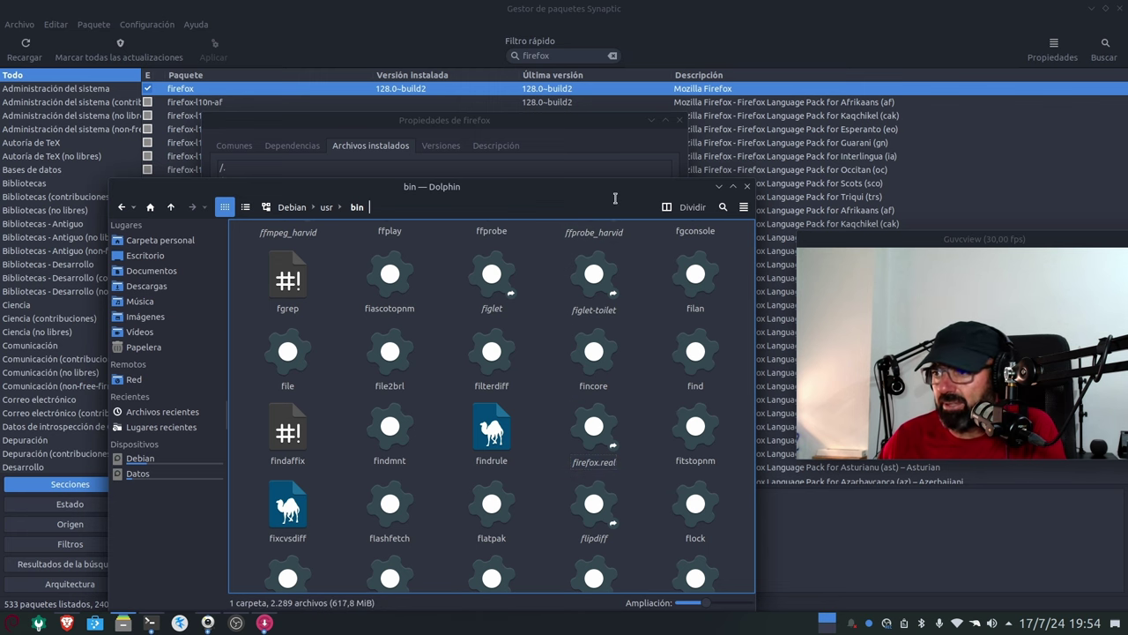
left_click_drag(580, 194, 531, 165)
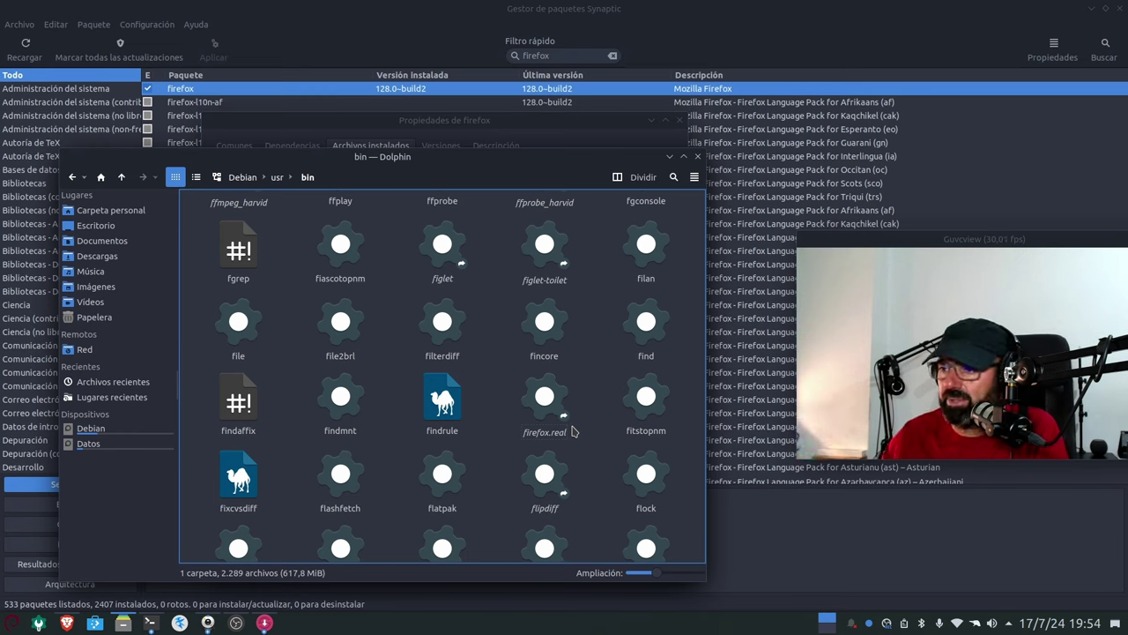
left_click(548, 406)
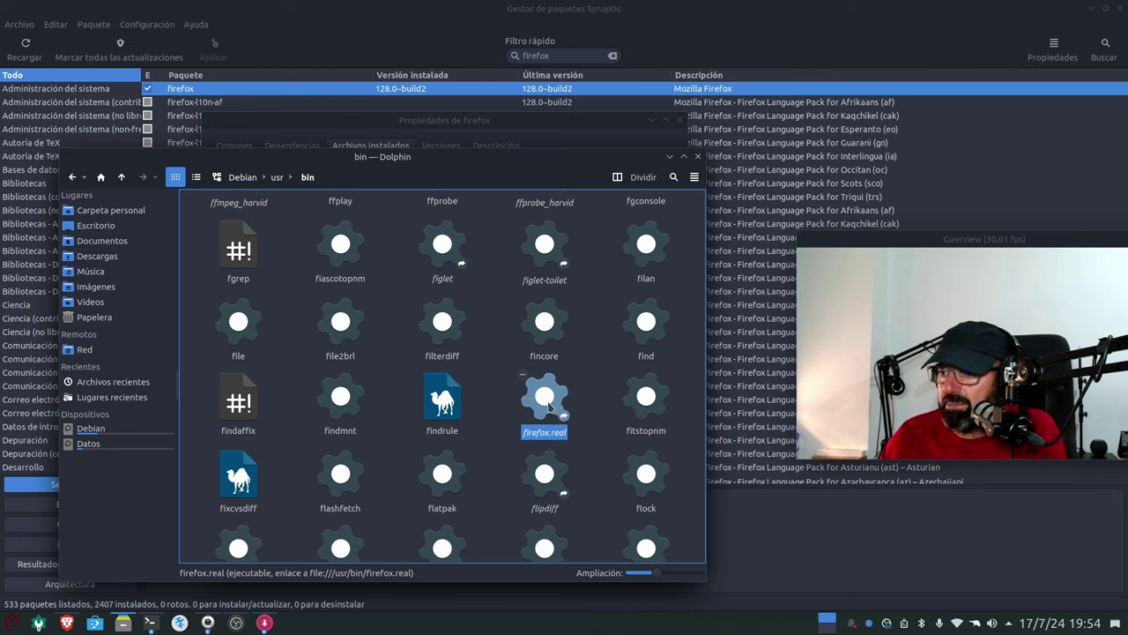
right_click(548, 406)
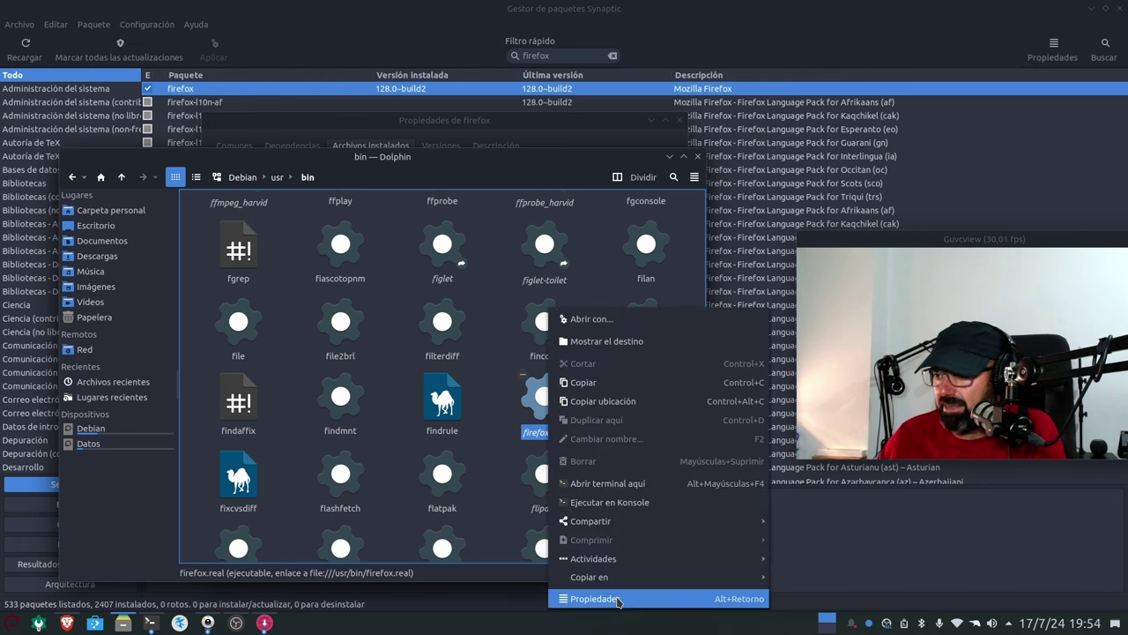
left_click(619, 600)
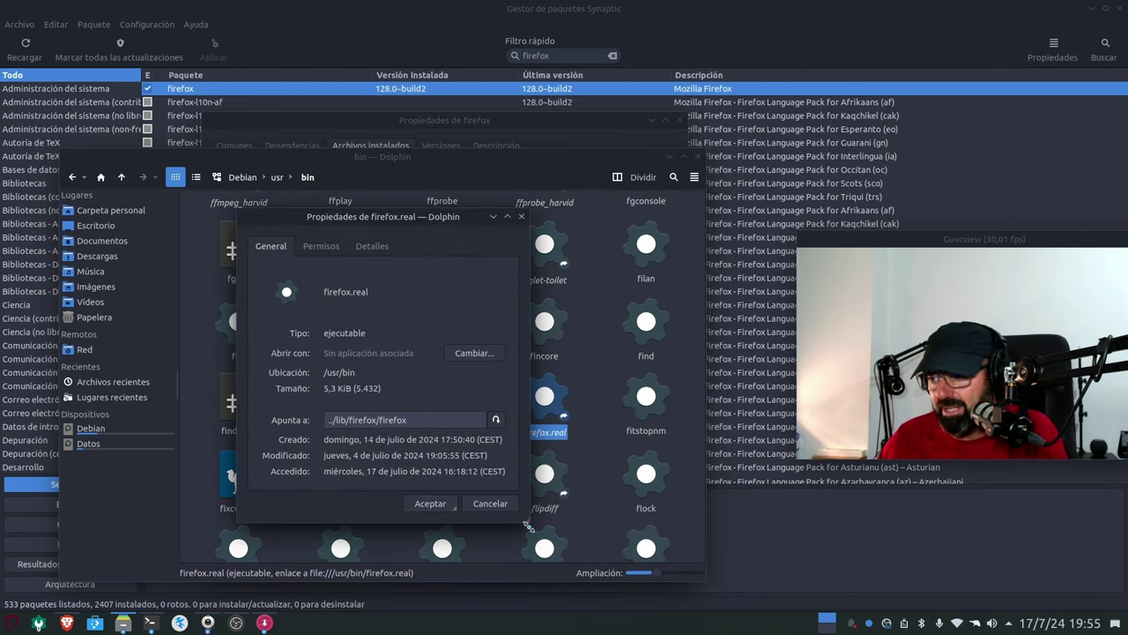
left_click_drag(527, 522, 698, 572)
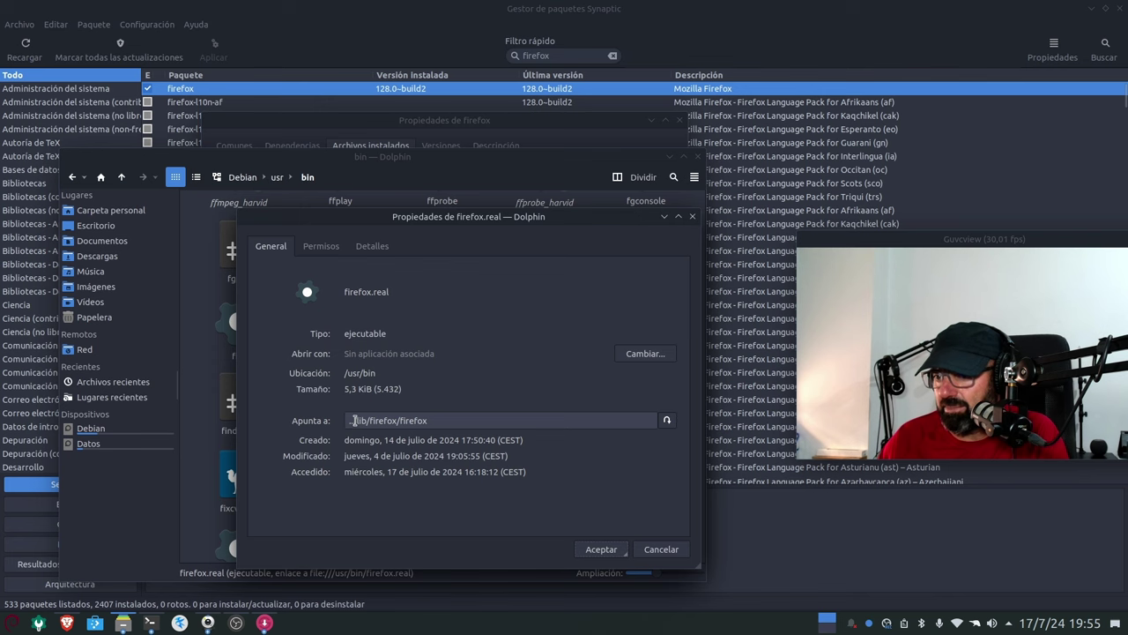
left_click_drag(705, 571, 829, 575)
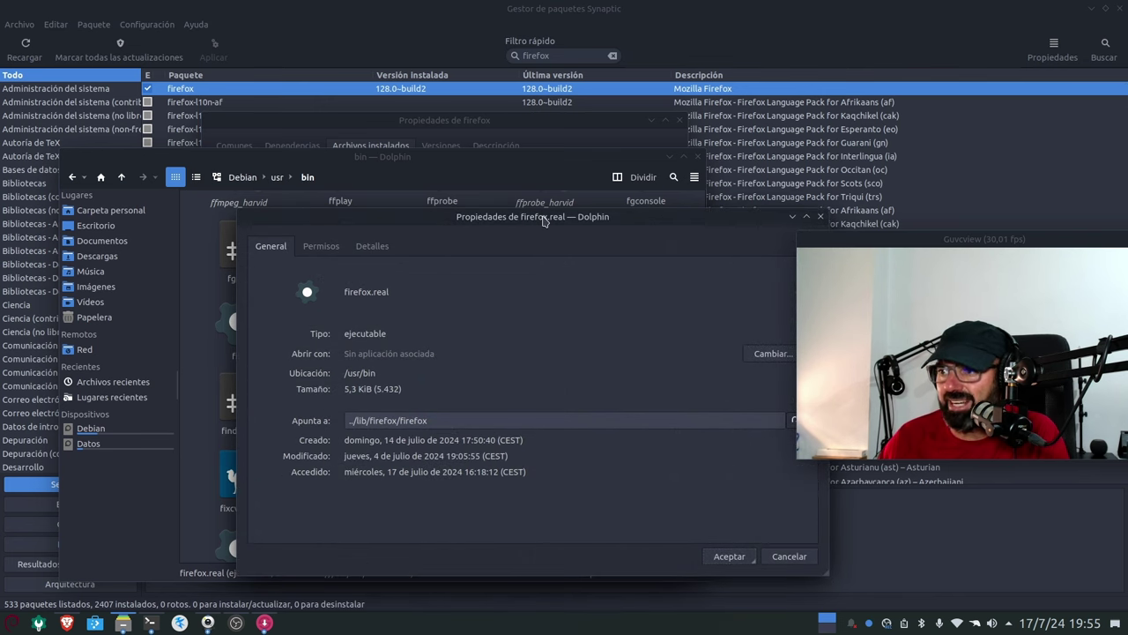
Move and close the firefox.real properties dialog, and open the usr/lib folder on the Debian drive.
left_click_drag(544, 220, 424, 203)
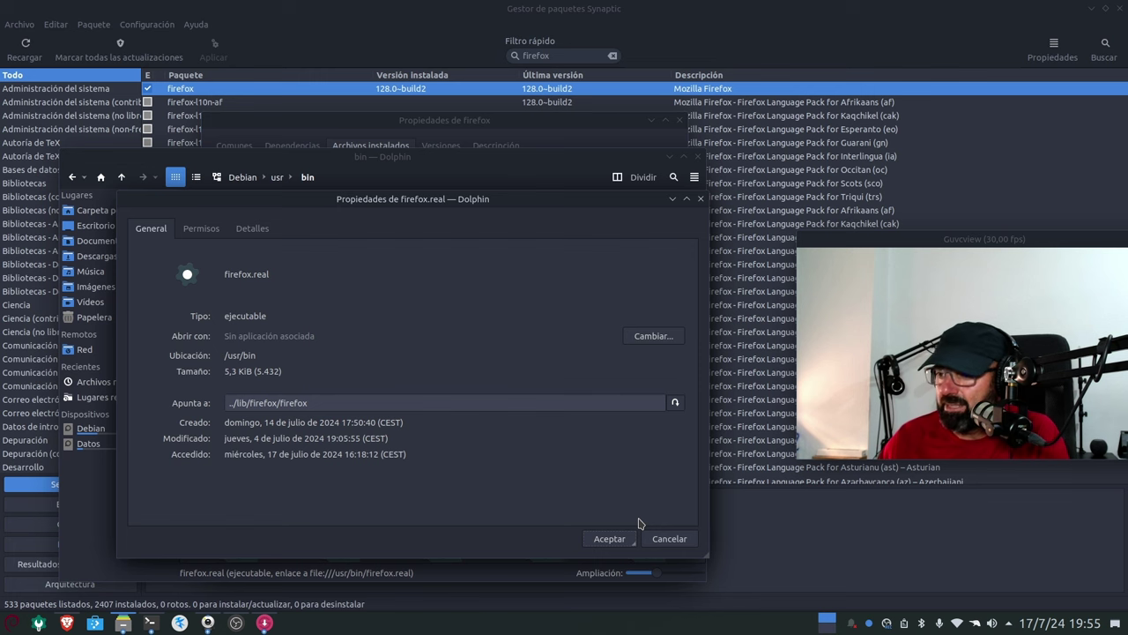
left_click(618, 544)
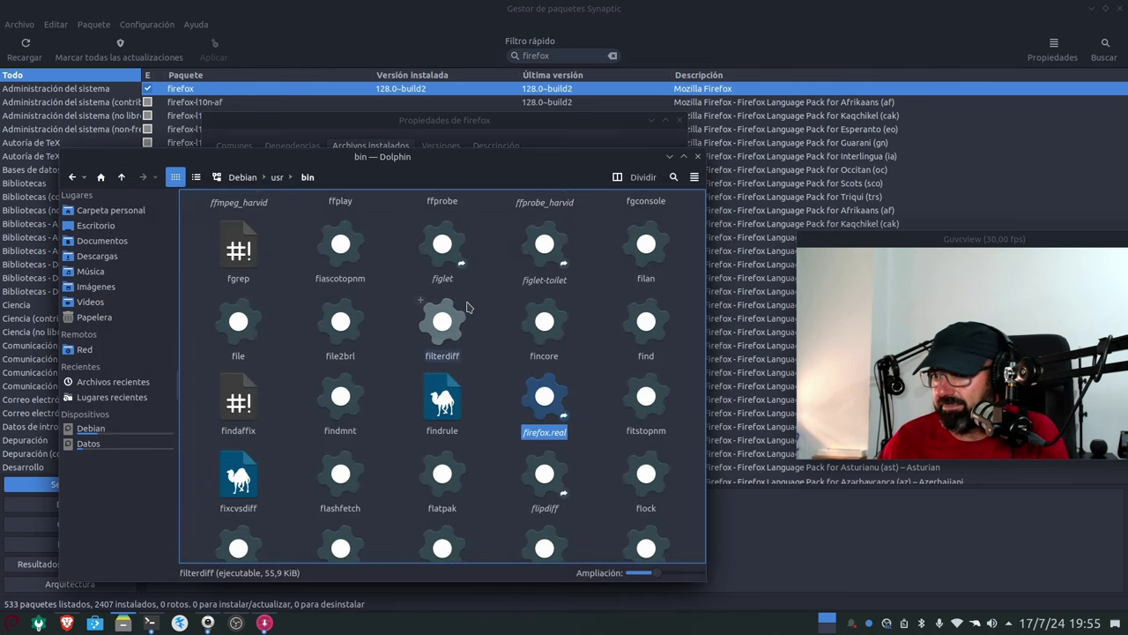
left_click(282, 178)
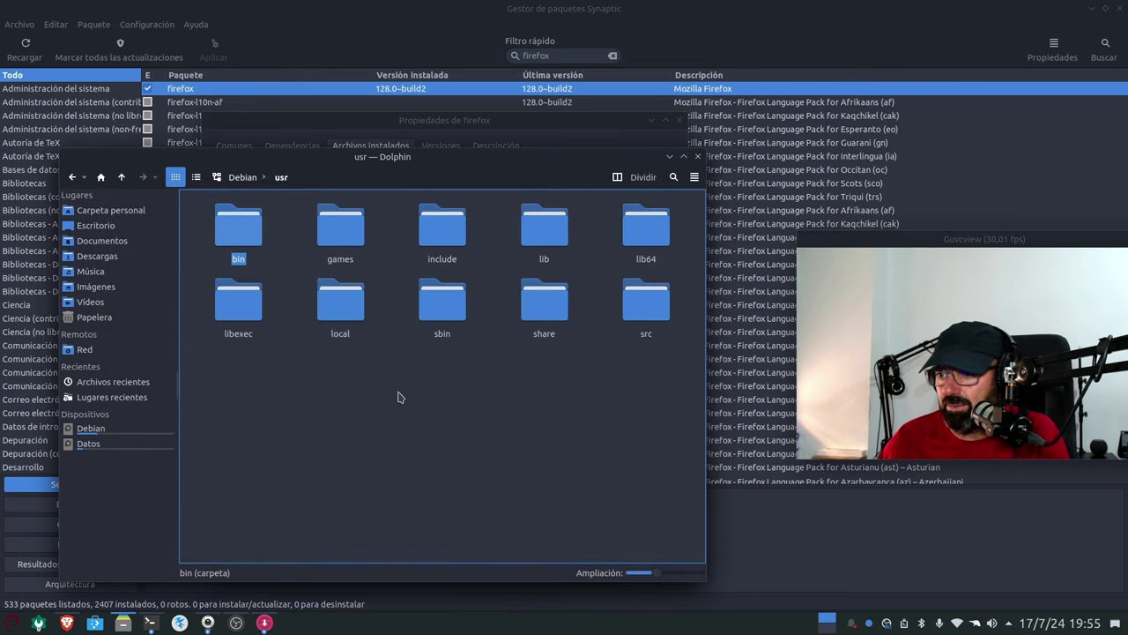
left_click(544, 227)
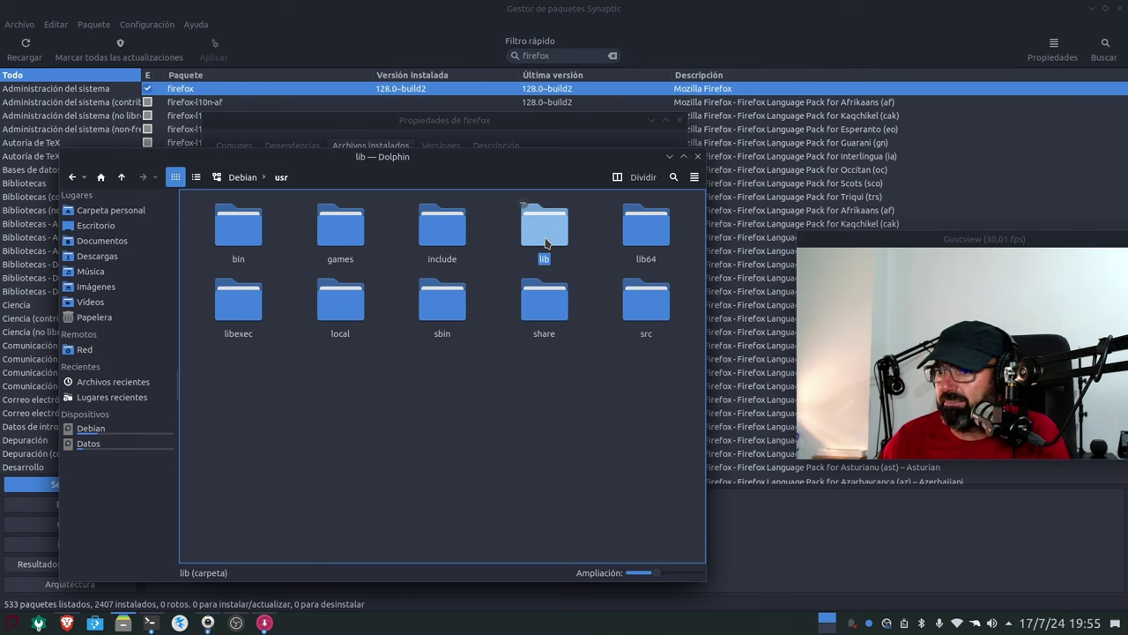
Find and open the firefox folder inside lib, and select the firefox executable in it.
scroll(402, 416, "down", 3)
scroll(428, 382, "up", 3)
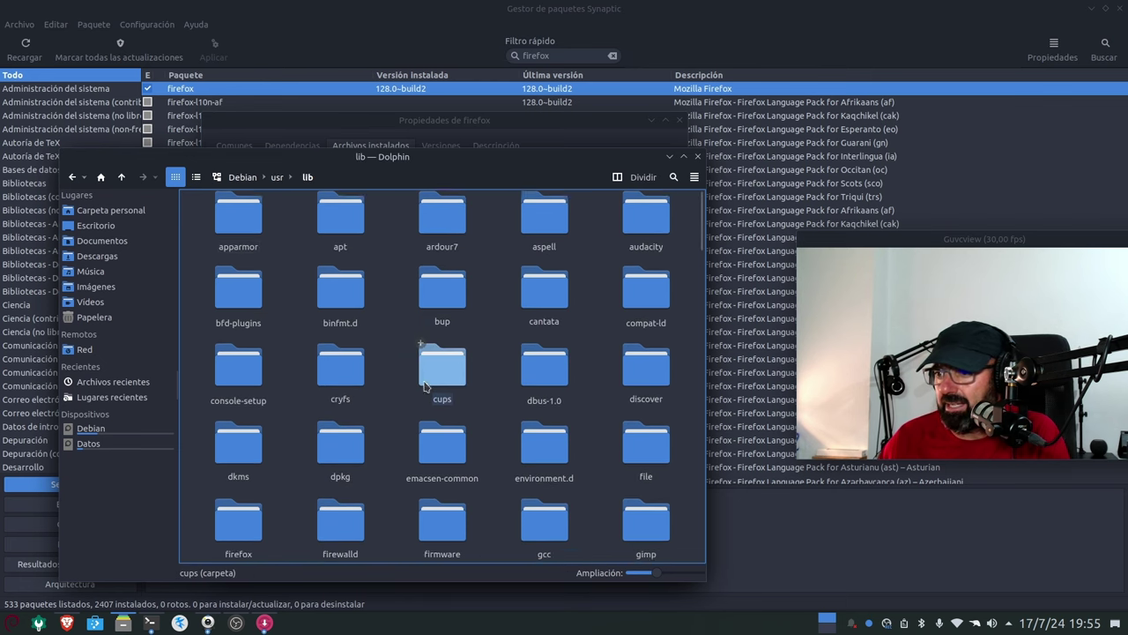
scroll(414, 396, "down", 1)
scroll(389, 419, "down", 1)
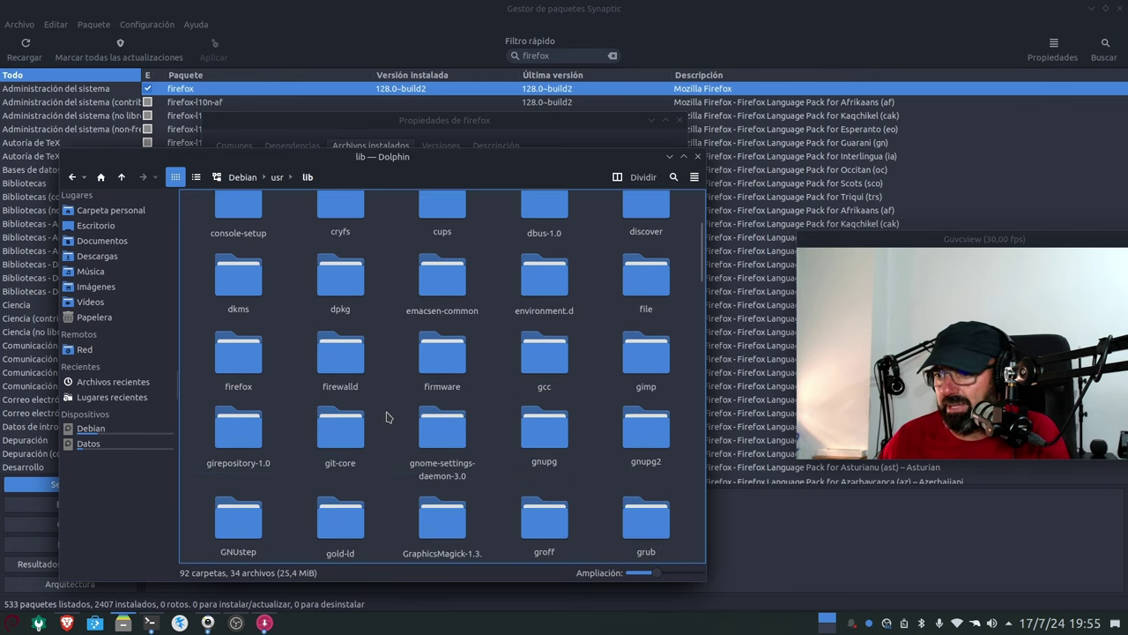
left_click(238, 357)
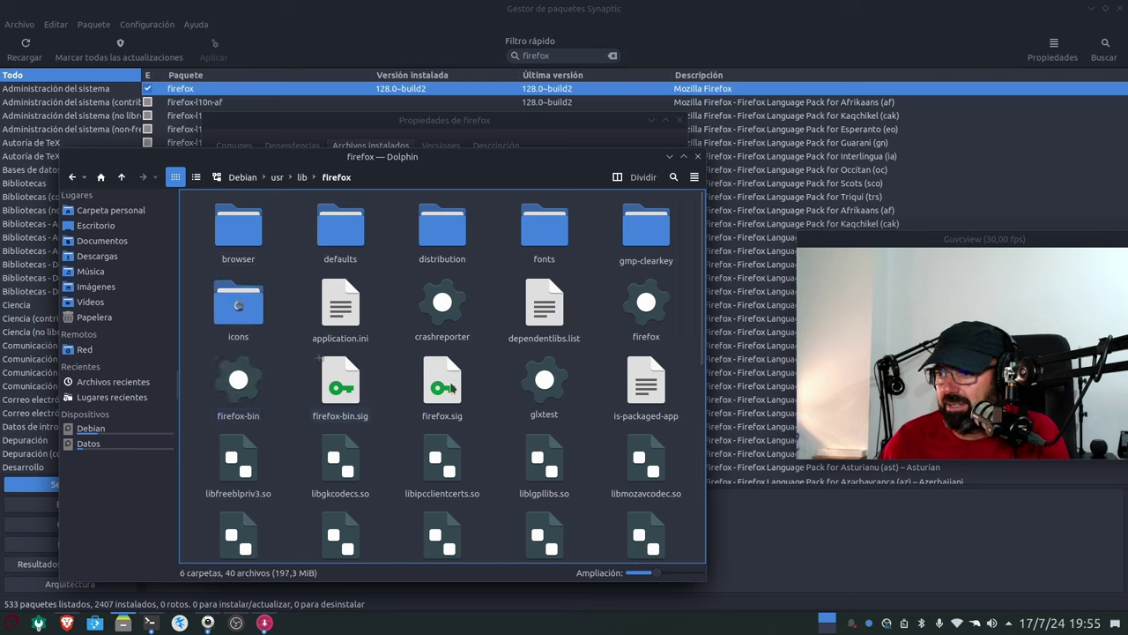
left_click(655, 319)
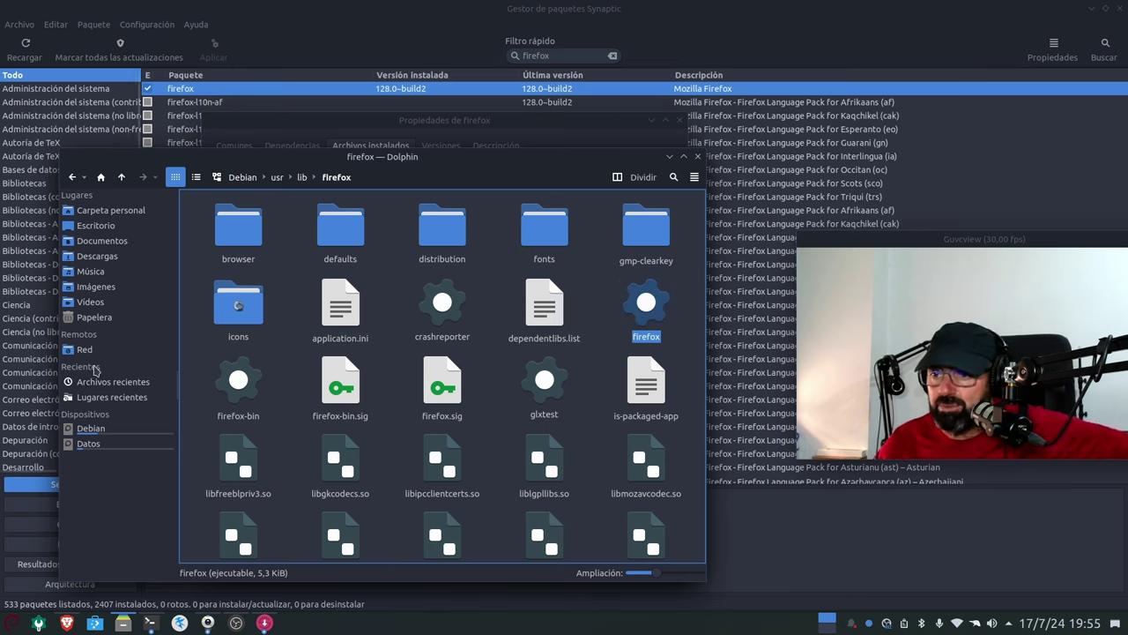
Switch to the KDE menu editor for editing the launcher's applications, and maximize its window.
right_click(13, 624)
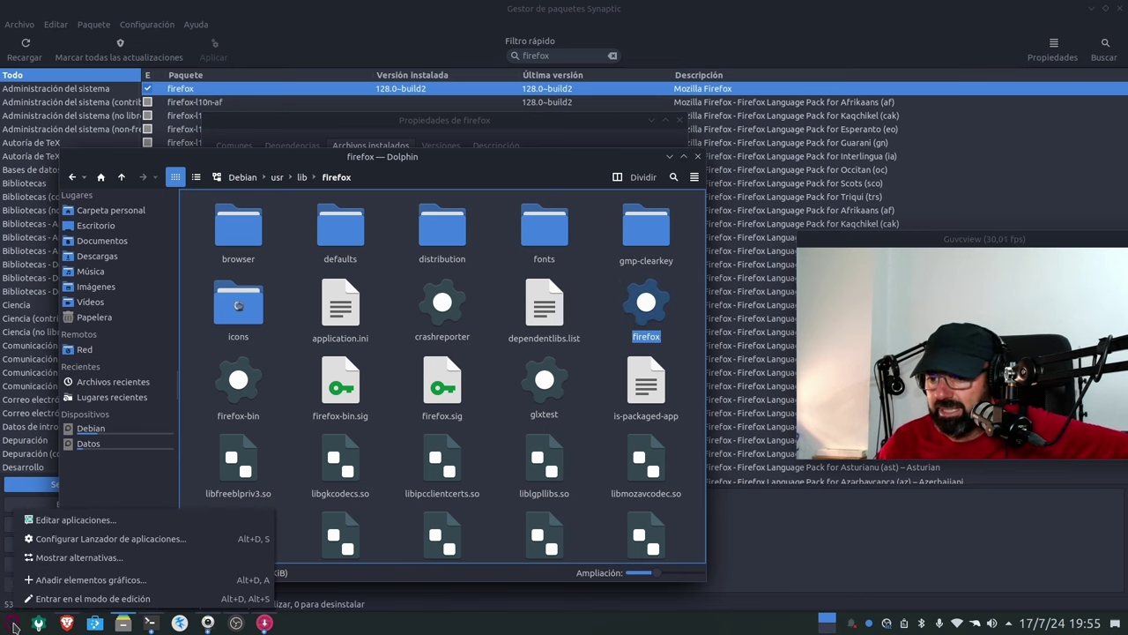
left_click(350, 613)
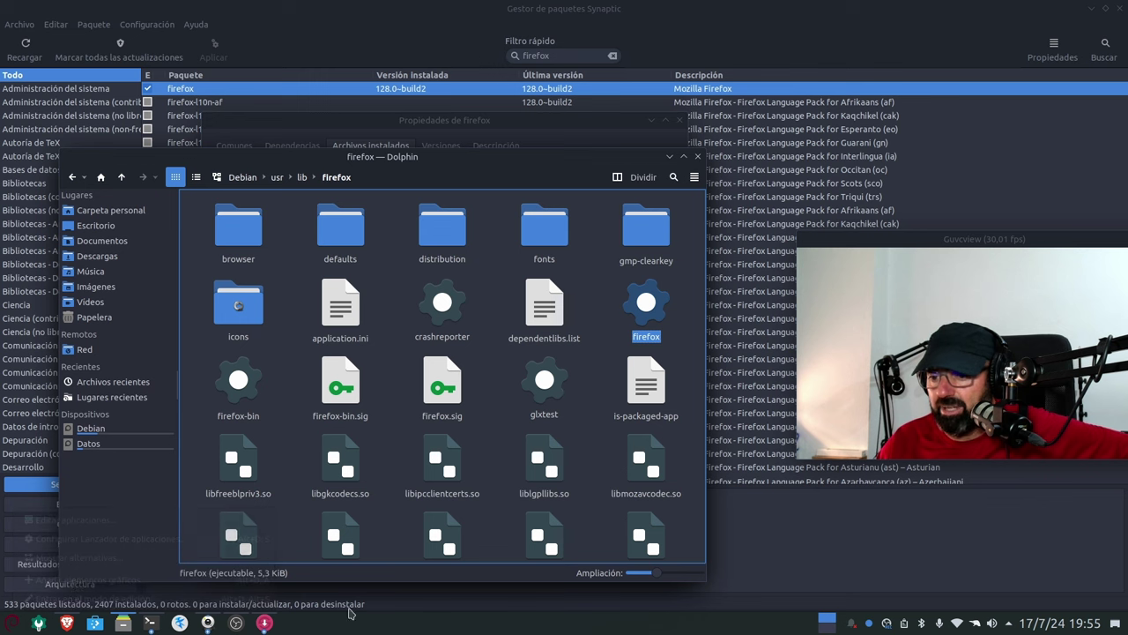
right_click(9, 622)
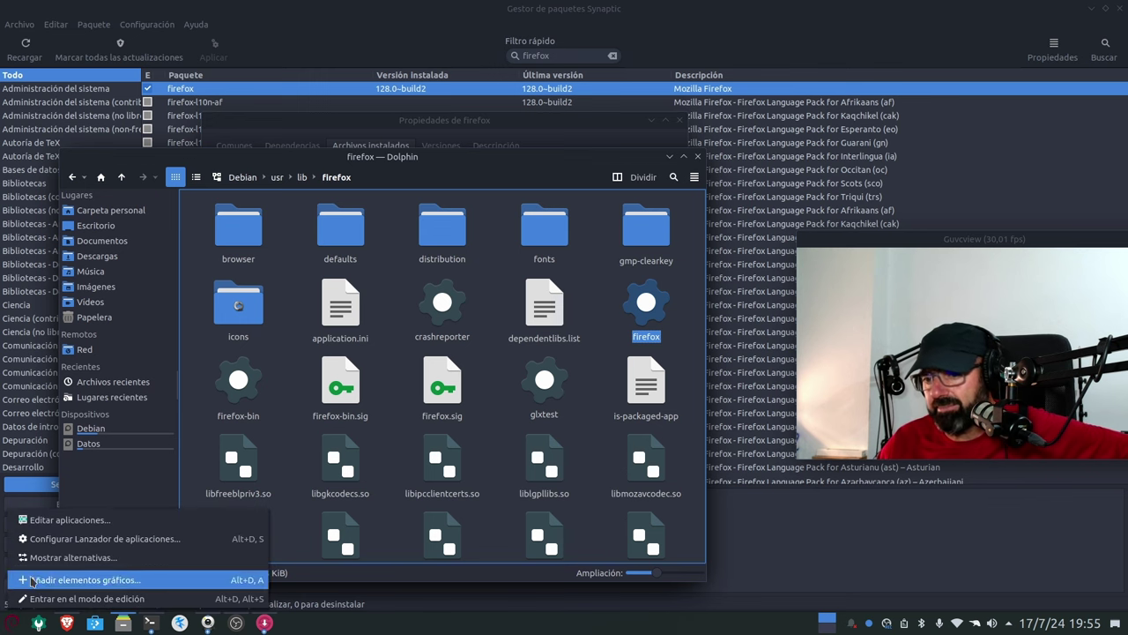
left_click(60, 522)
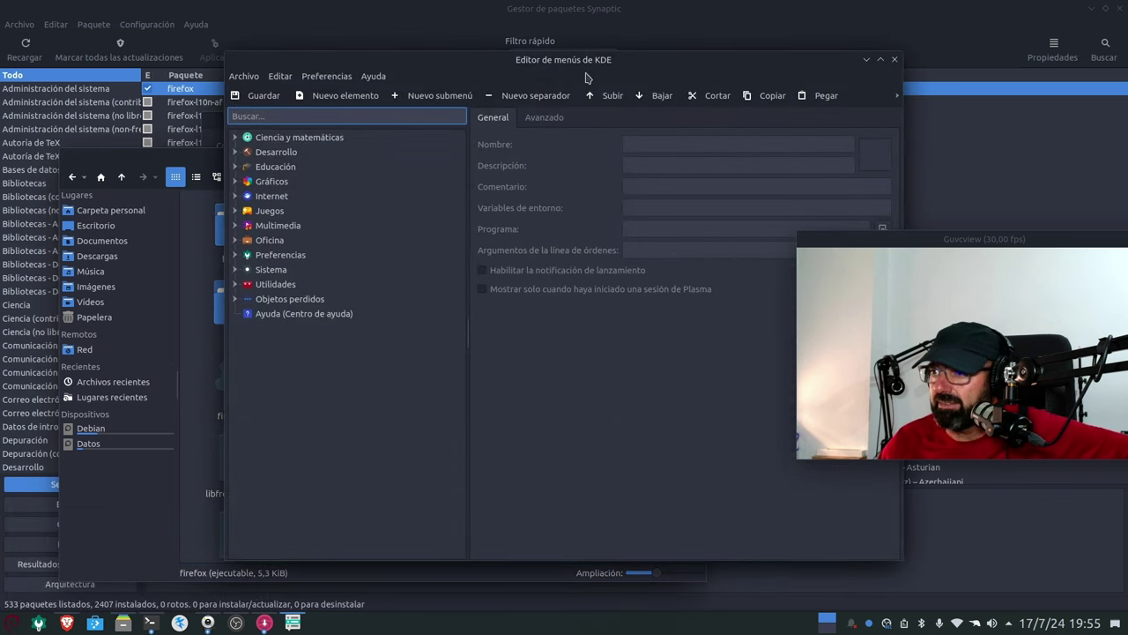
right_click(16, 624)
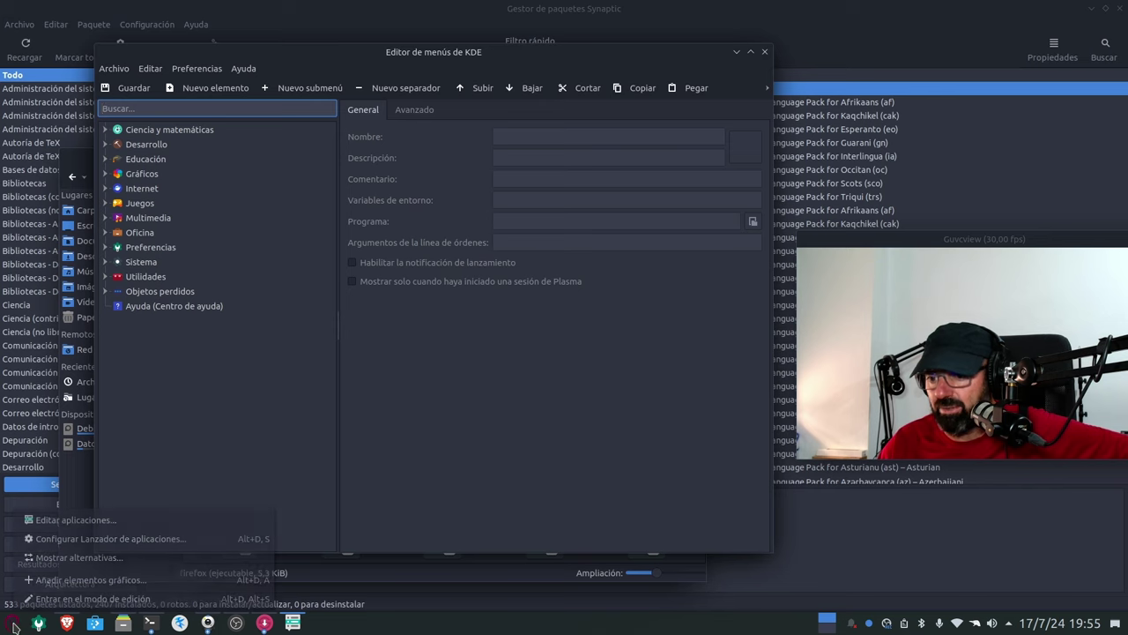
left_click(523, 468)
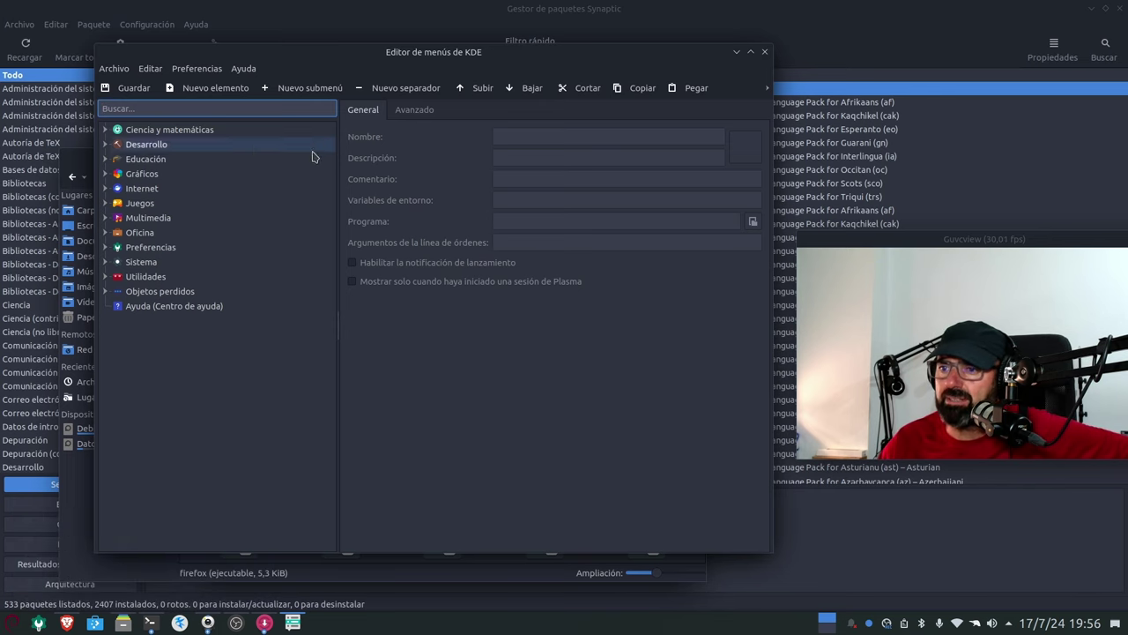
left_click(750, 51)
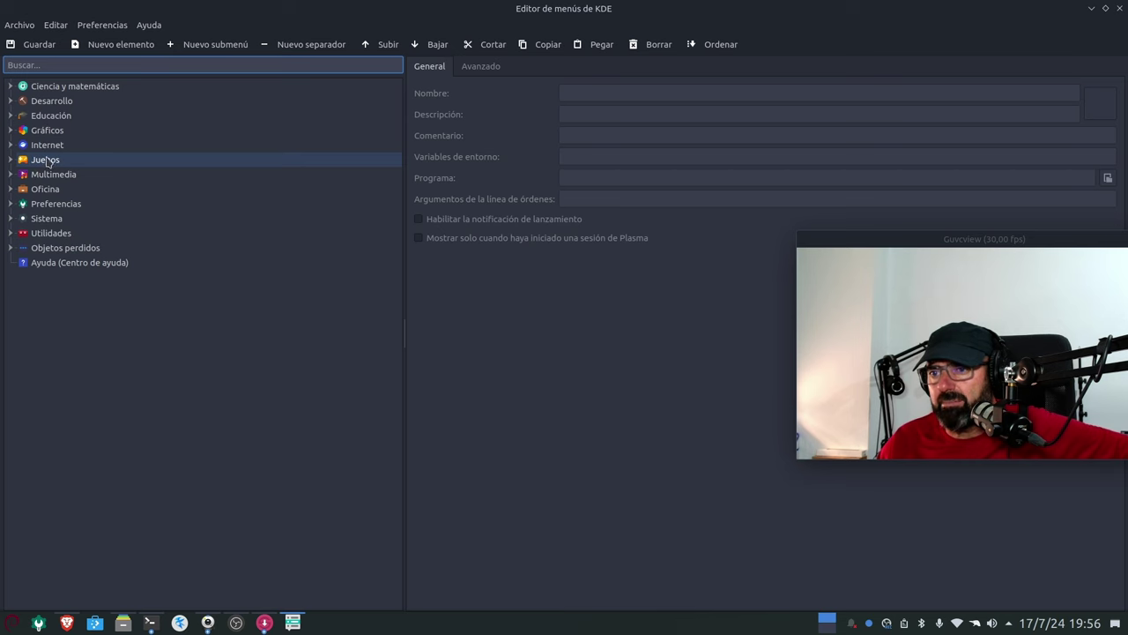
Show the Firefox entry in the Internet category and clear its program command.
left_click(11, 145)
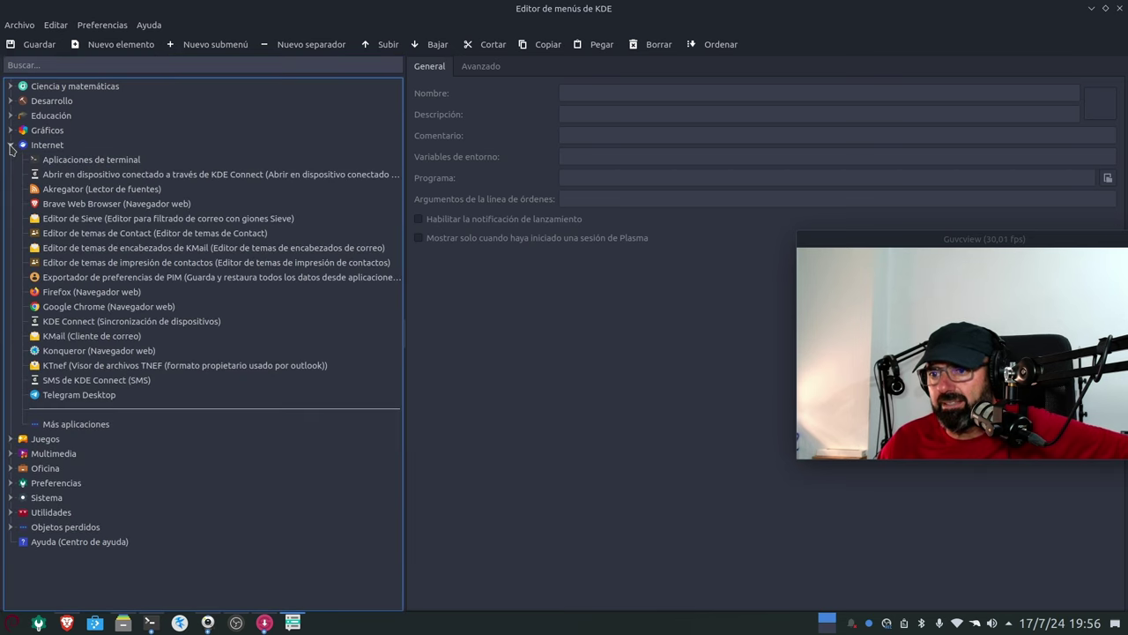
left_click(47, 297)
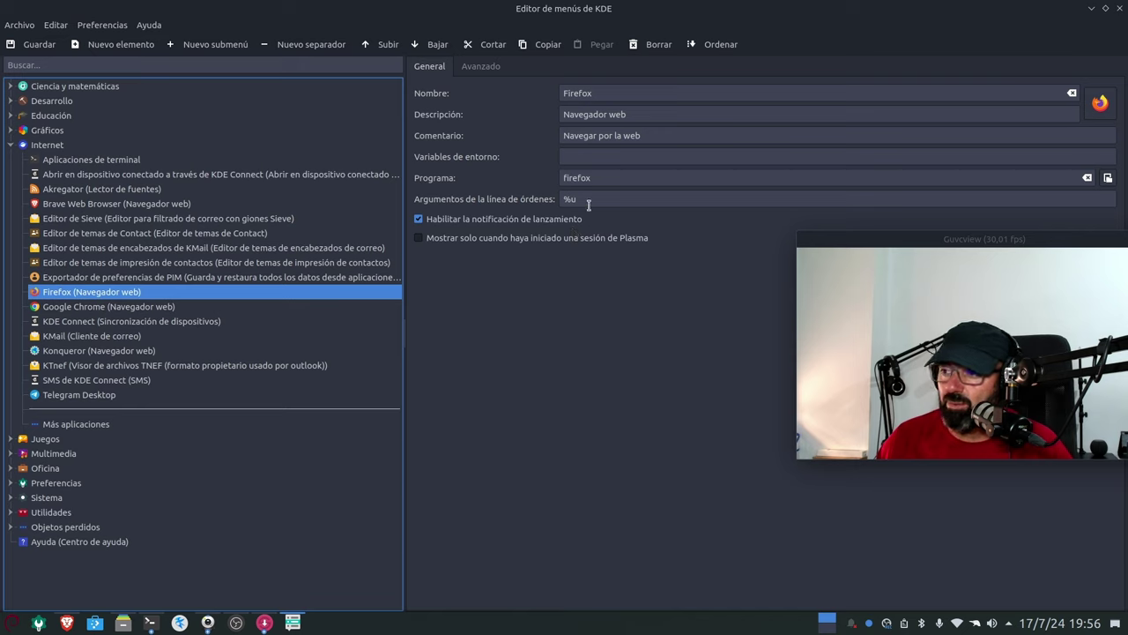
left_click(618, 174)
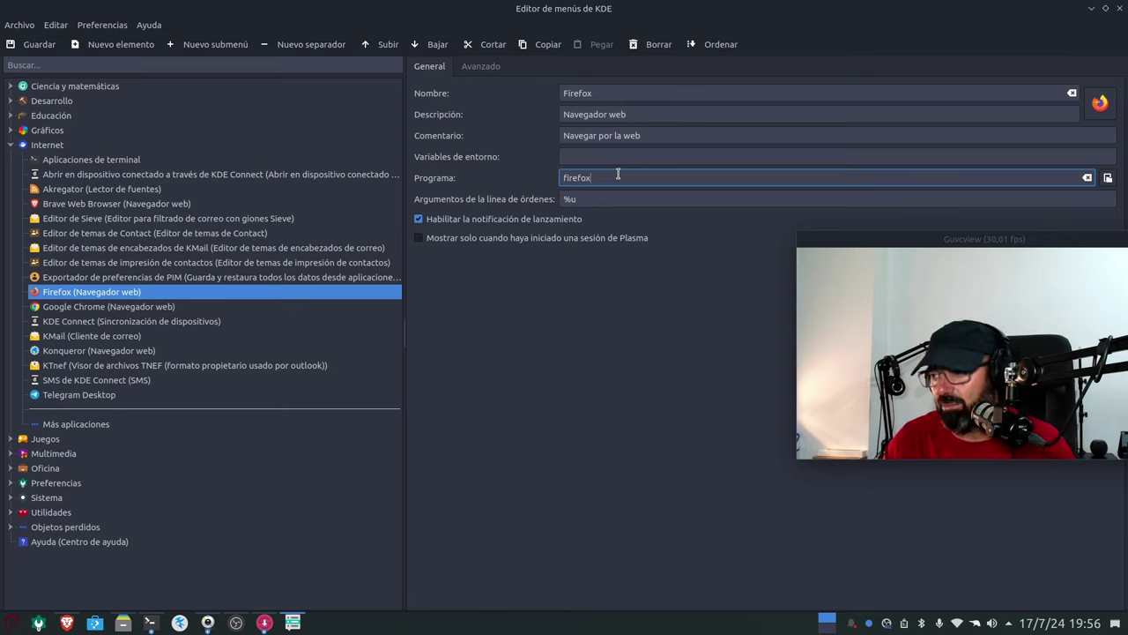
key("BackSpace")
key("BackSpace")
key("BackSpace")
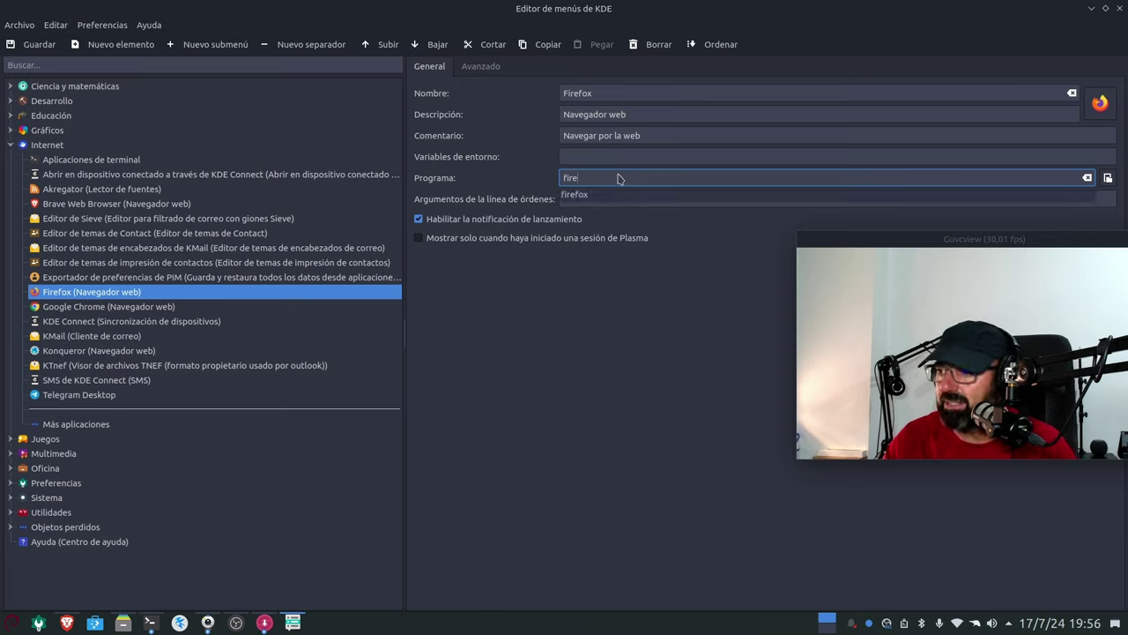
key("BackSpace")
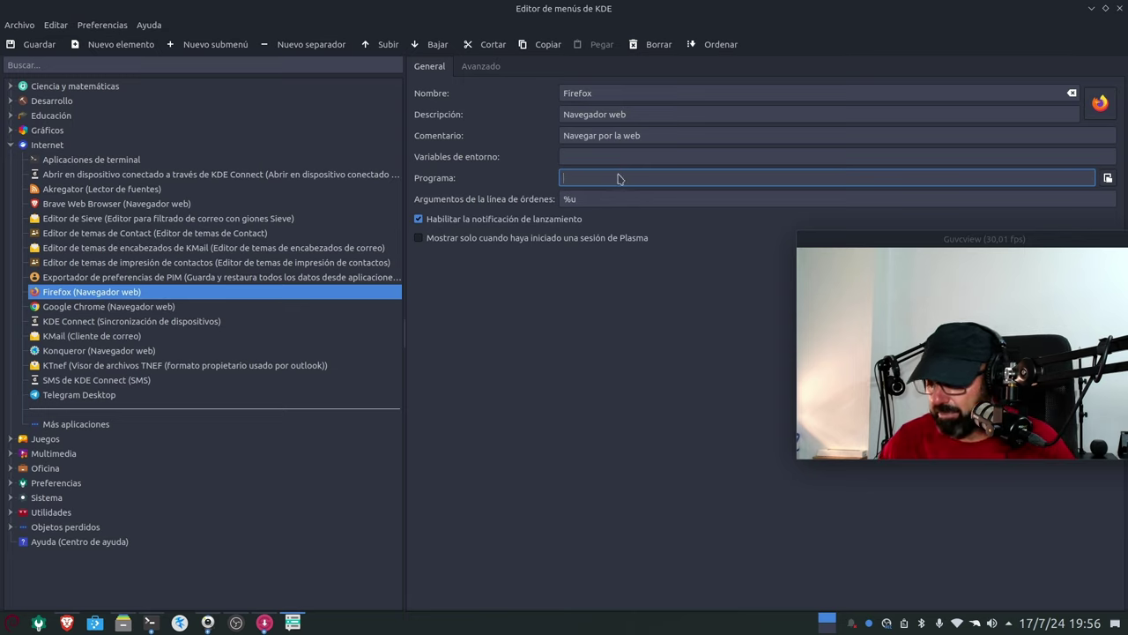